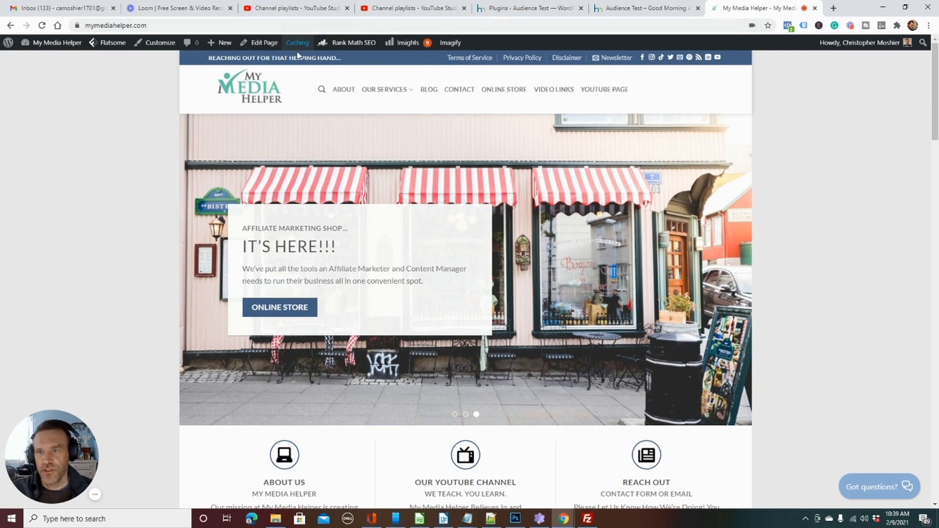
- Open the My Media Helper site's YouTube page and look through its featured video and gallery of thumbnails
left_click(616, 94)
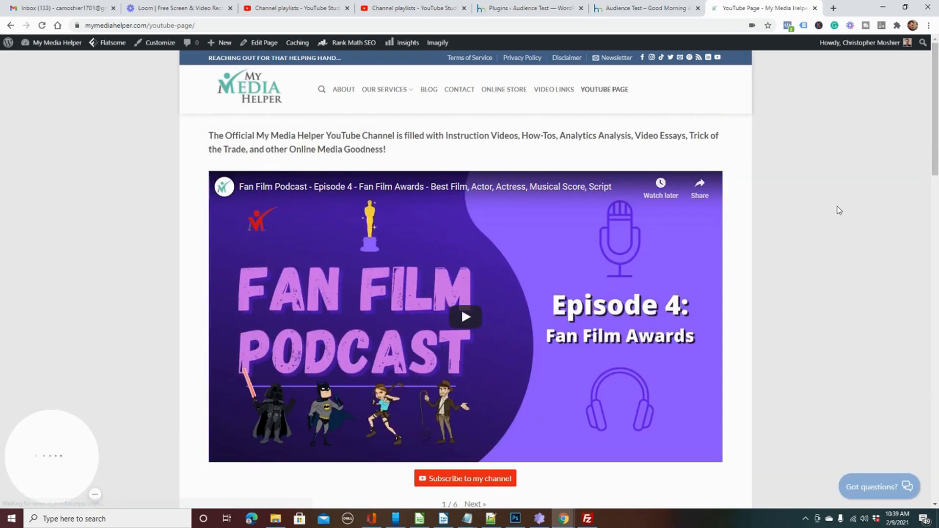
scroll(840, 210, "down", 10)
scroll(840, 210, "down", 5)
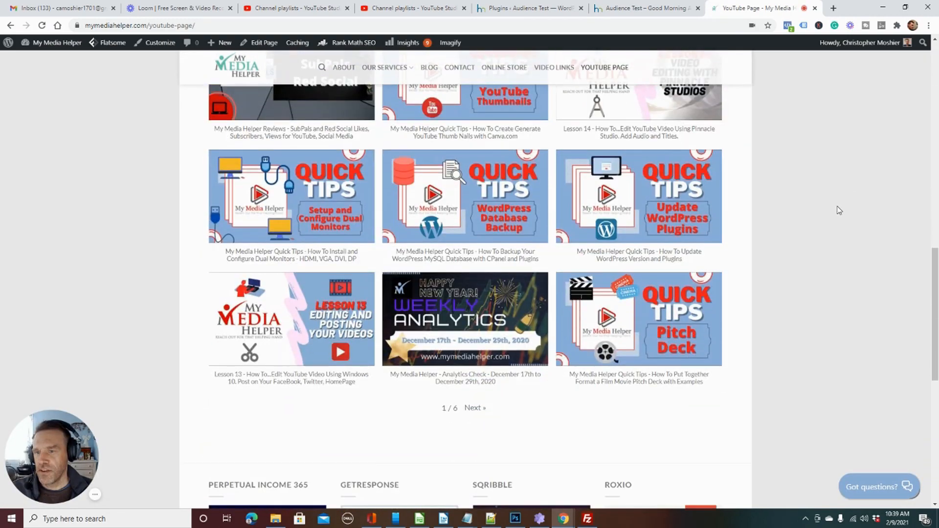
scroll(839, 211, "up", 15)
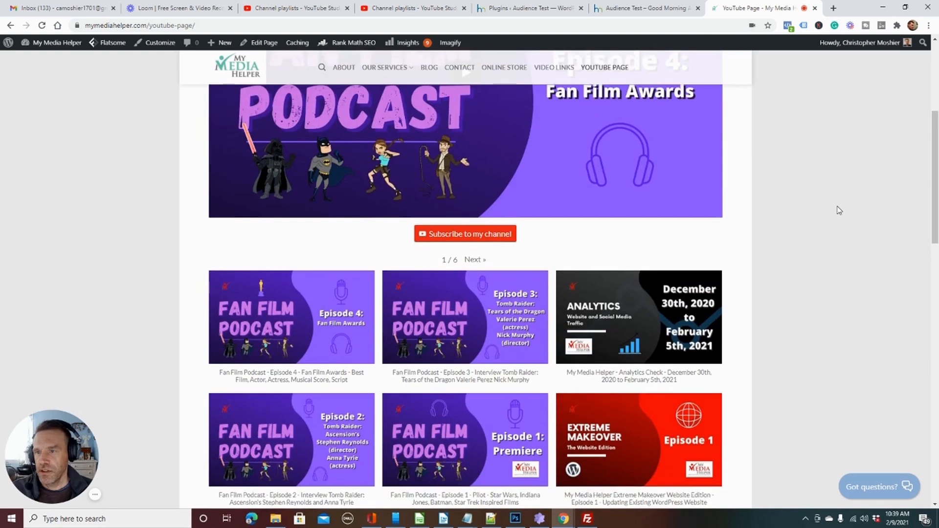
scroll(840, 210, "up", 5)
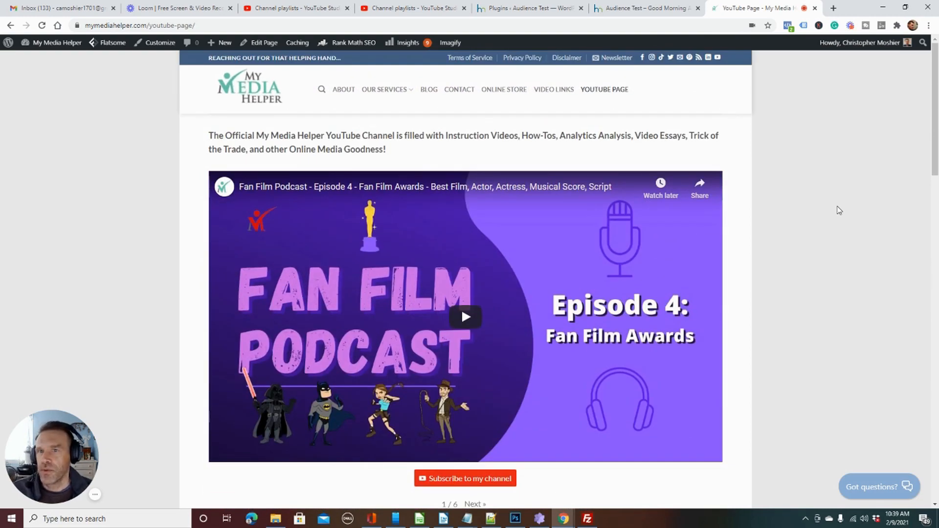
- Switch to the Audience Test site's plugin administration page and look through the installed plugins
left_click(529, 5)
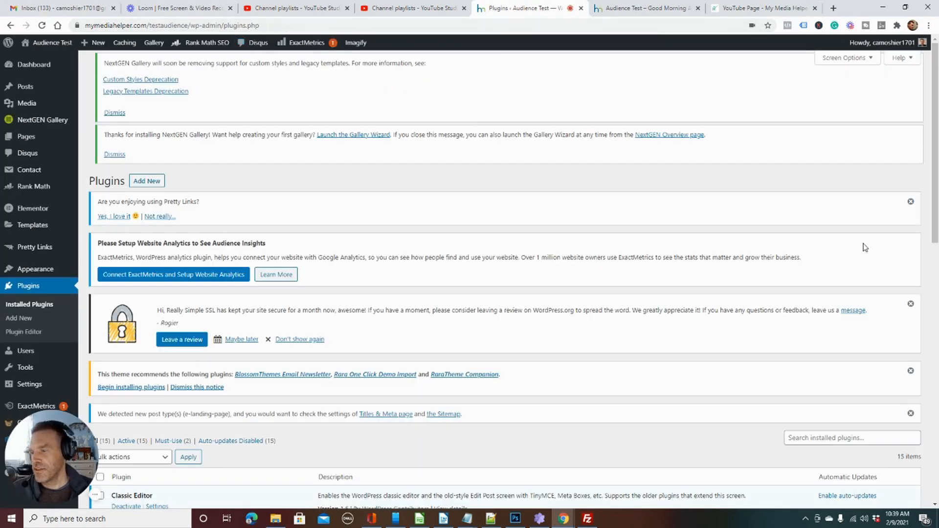
scroll(325, 302, "down", 2)
scroll(326, 300, "up", 1)
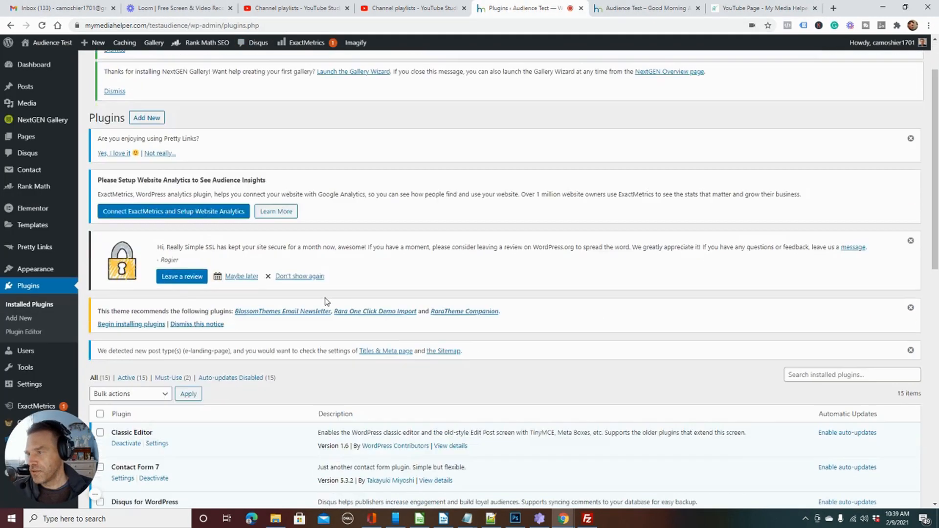
scroll(327, 301, "down", 10)
scroll(326, 298, "up", 12)
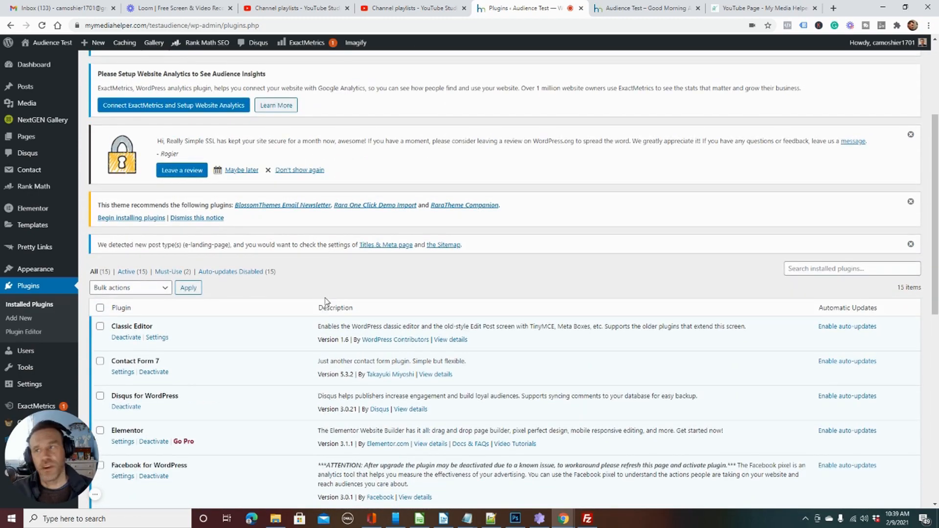
- Start adding a new plugin and search the WordPress plugin directory for "embed plus"
scroll(325, 301, "up", 4)
left_click(147, 181)
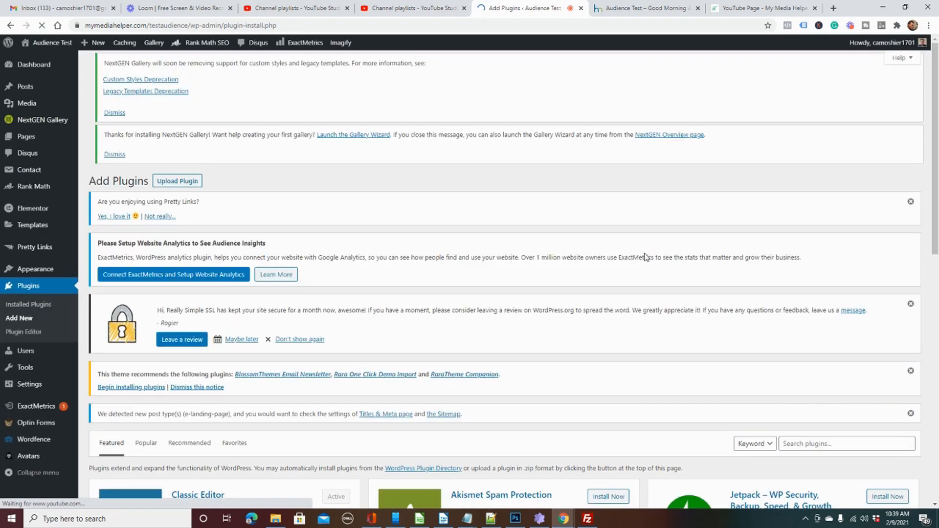
scroll(762, 363, "down", 3)
scroll(762, 363, "down", 3)
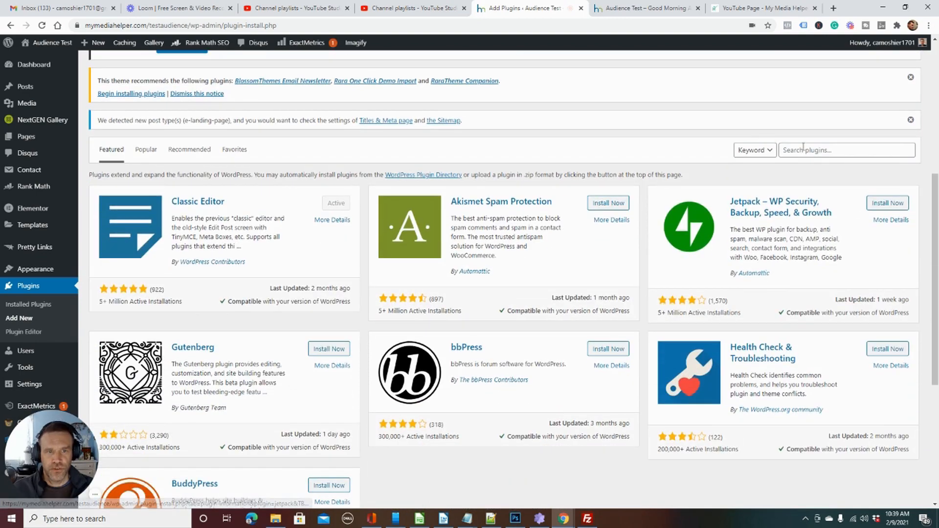
left_click(806, 149)
type("embed p")
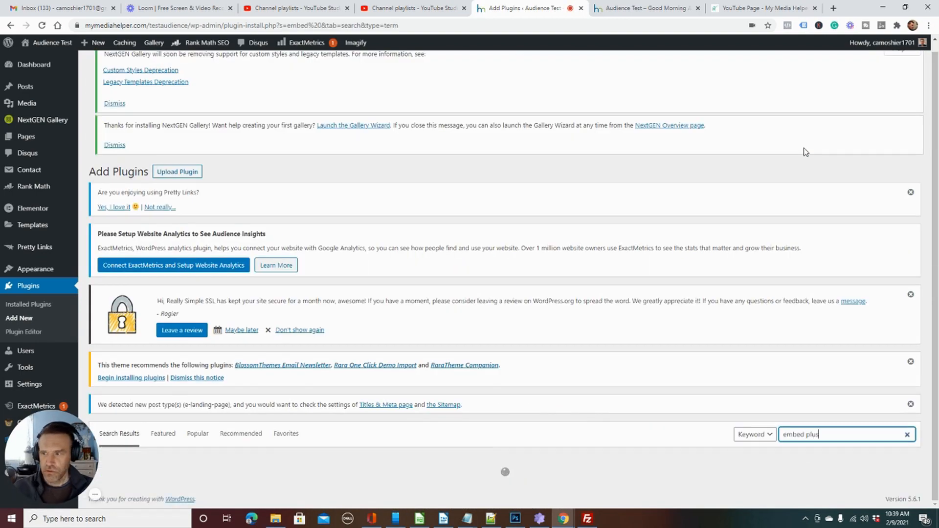
type("lus")
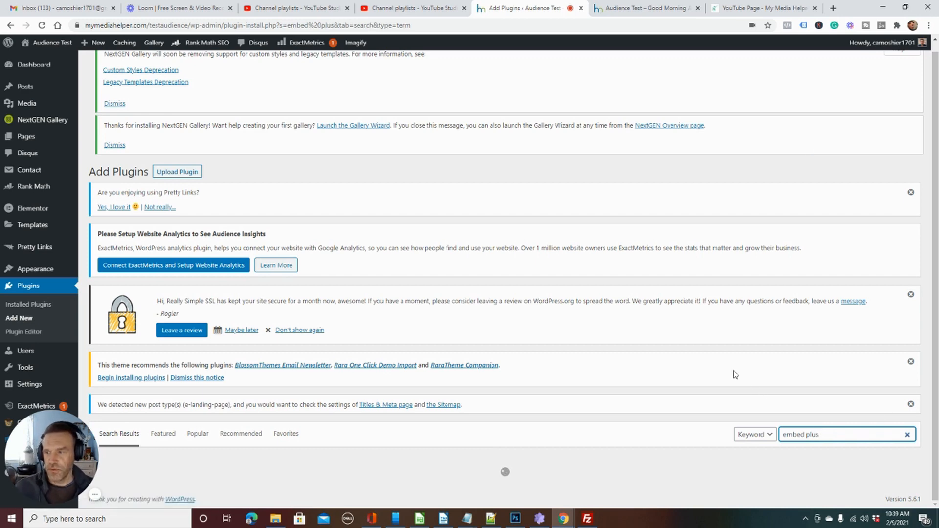
scroll(832, 441, "down", 5)
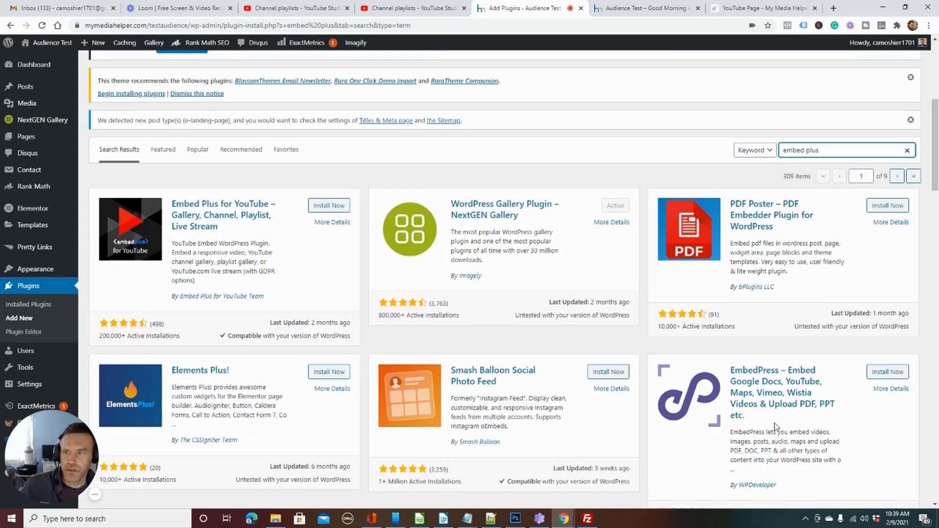
- Install and activate the Embed Plus for YouTube plugin and dismiss its New Update notice
left_click(339, 207)
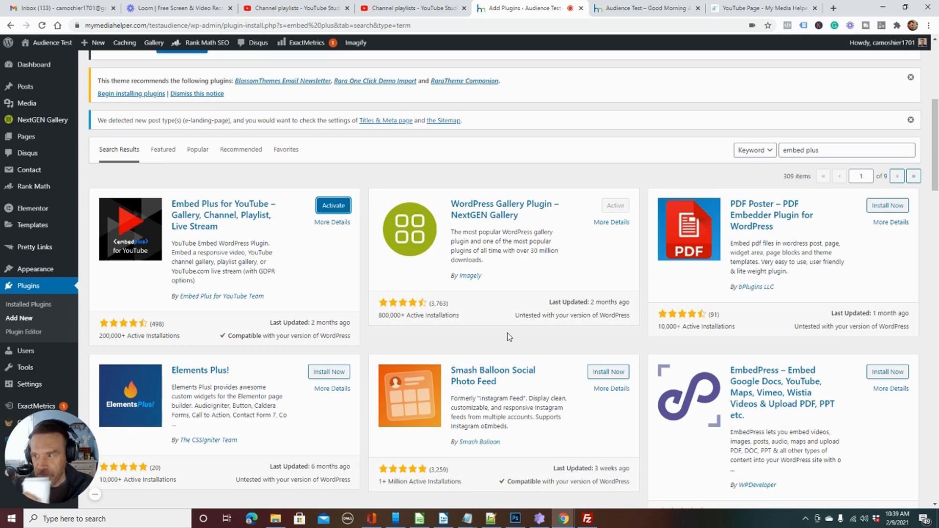
left_click(327, 207)
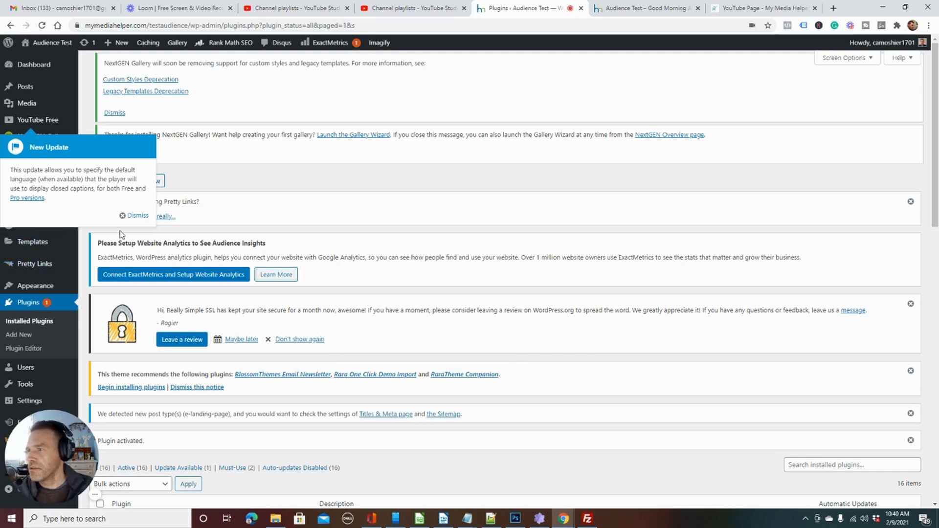
left_click(137, 217)
scroll(477, 348, "down", 4)
scroll(270, 250, "up", 4)
- Open the YouTube Free plugin settings and dismiss the closable notices inside the YouTube Setup Guide
left_click(45, 120)
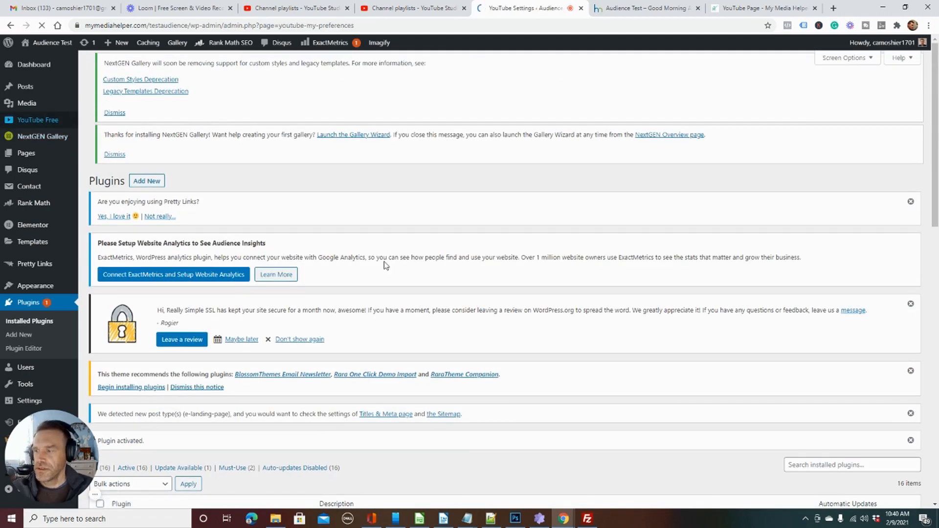
scroll(384, 264, "down", 5)
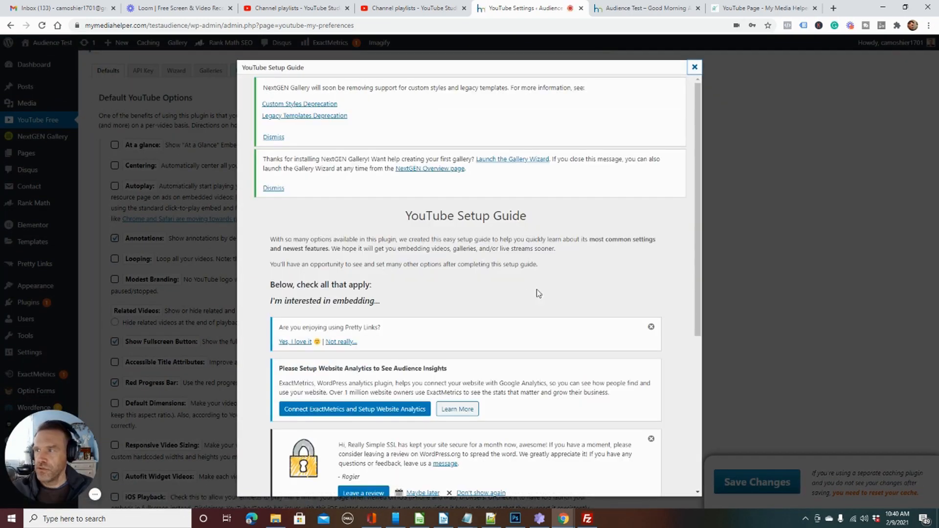
scroll(472, 232, "down", 5)
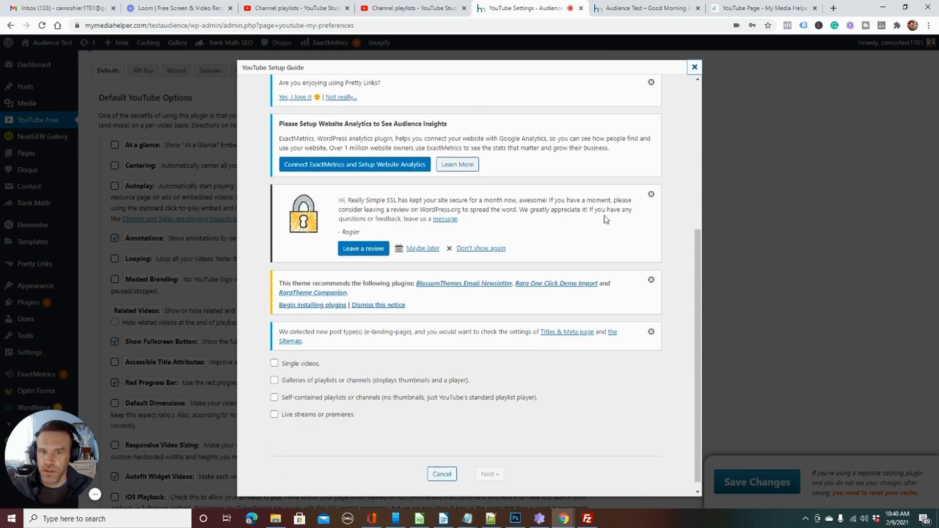
left_click(651, 194)
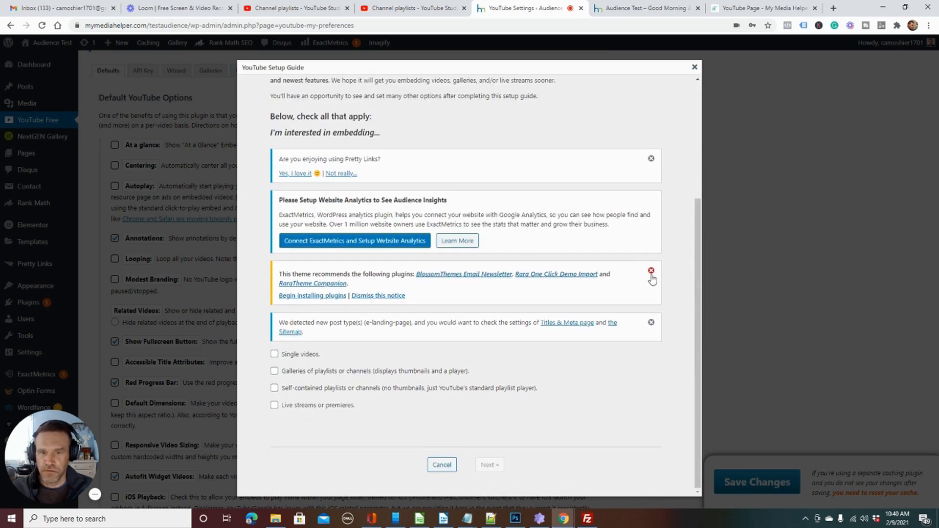
left_click(651, 271)
left_click(651, 323)
left_click(652, 246)
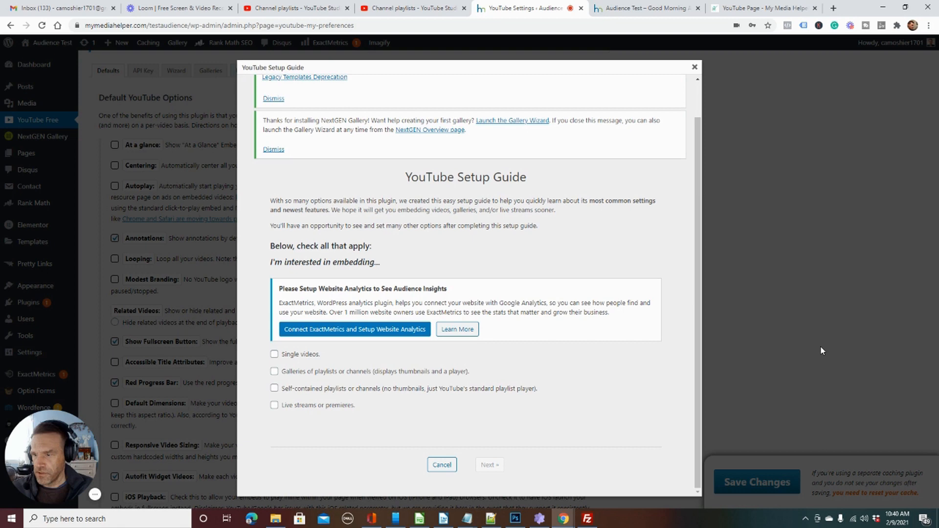
- Choose galleries of playlists or channels as the embedding interest in the setup guide and continue
mouse_move(275, 376)
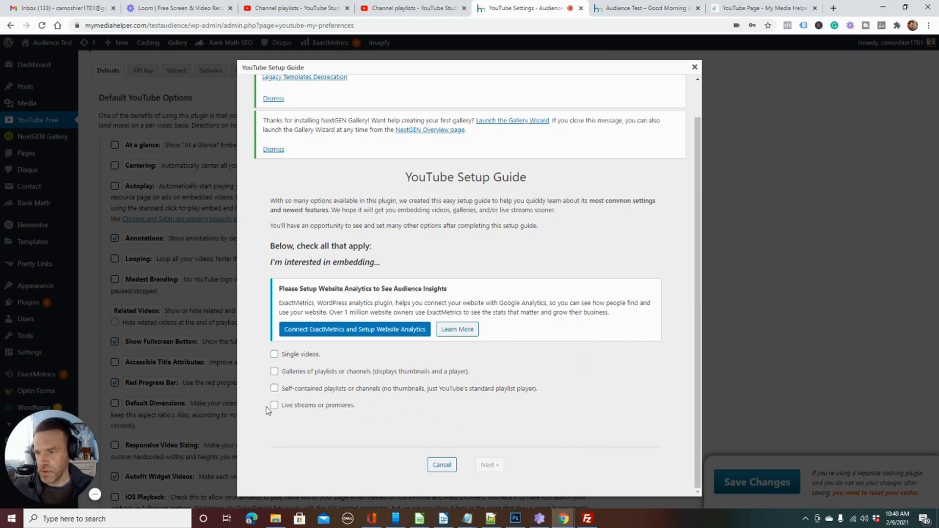
left_click(274, 373)
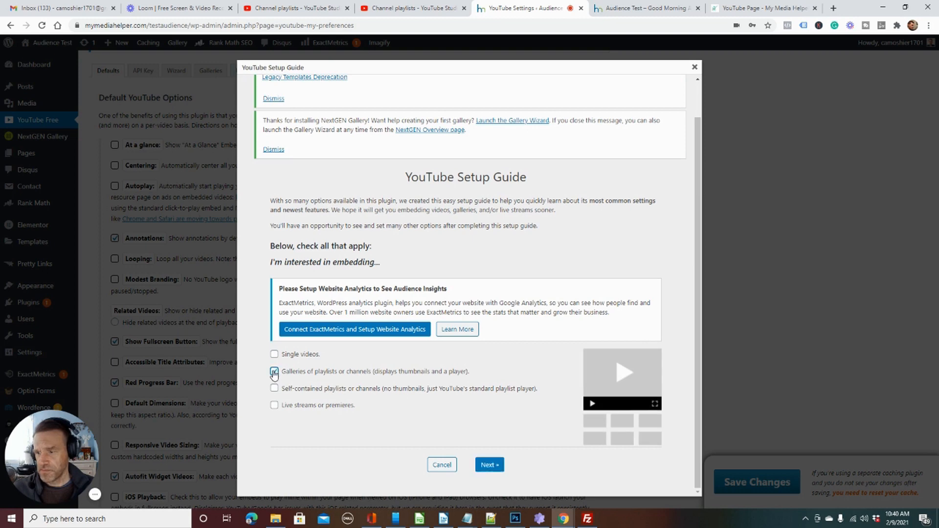
left_click(489, 466)
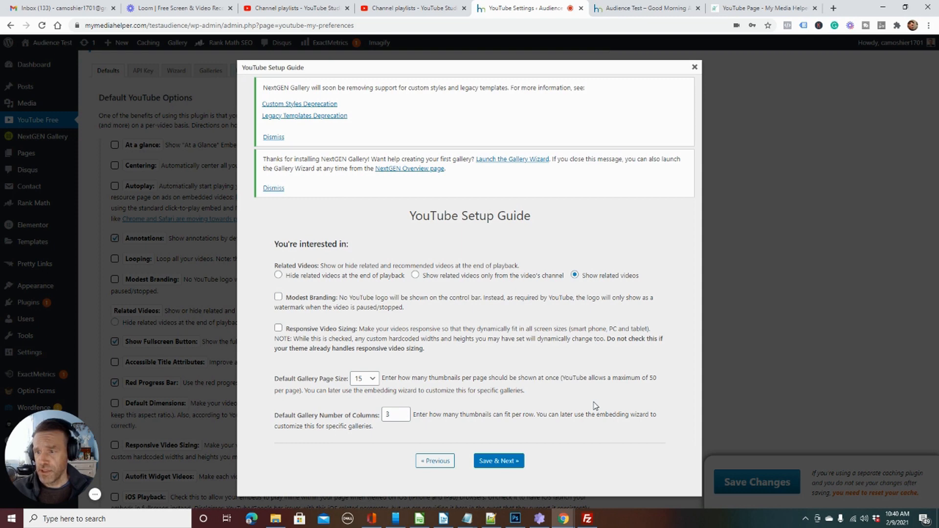
- Hide related videos at the end of playback, set the default gallery columns to 5, and save these guide settings
left_click(279, 275)
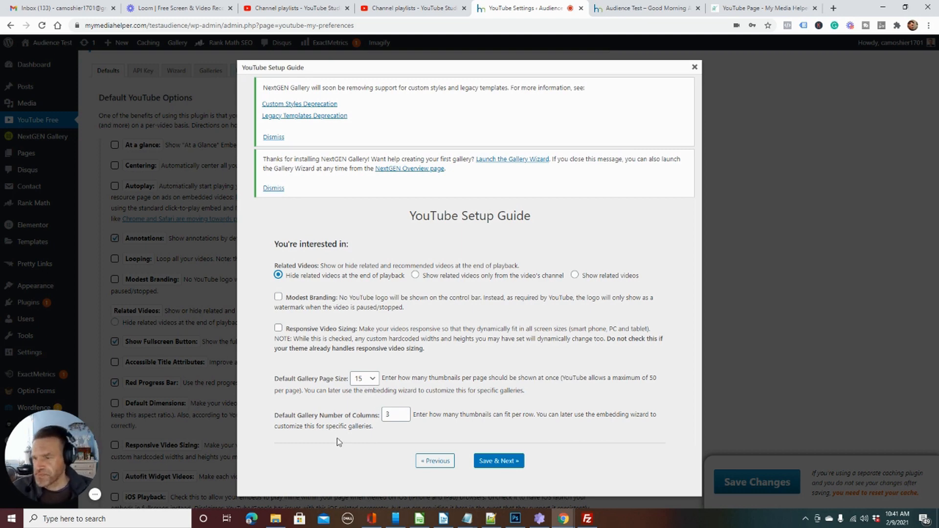
left_click(395, 415)
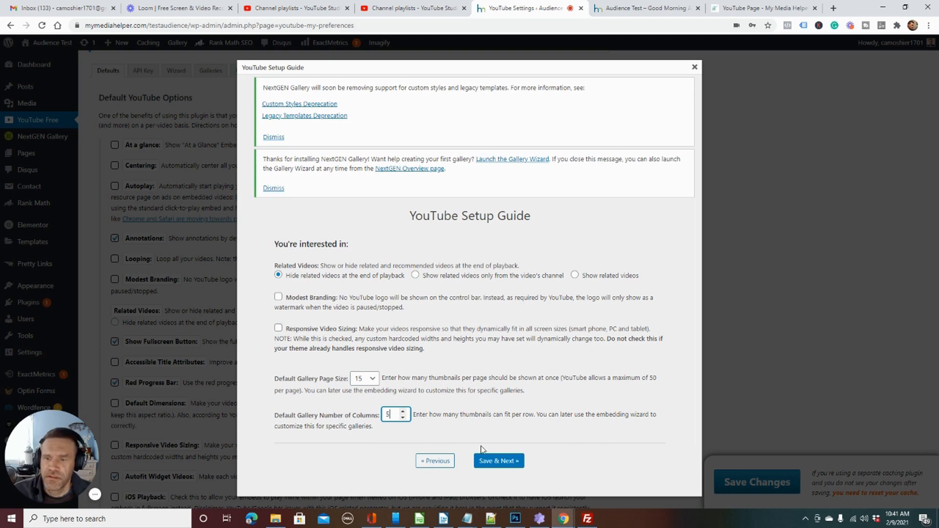
left_click(491, 466)
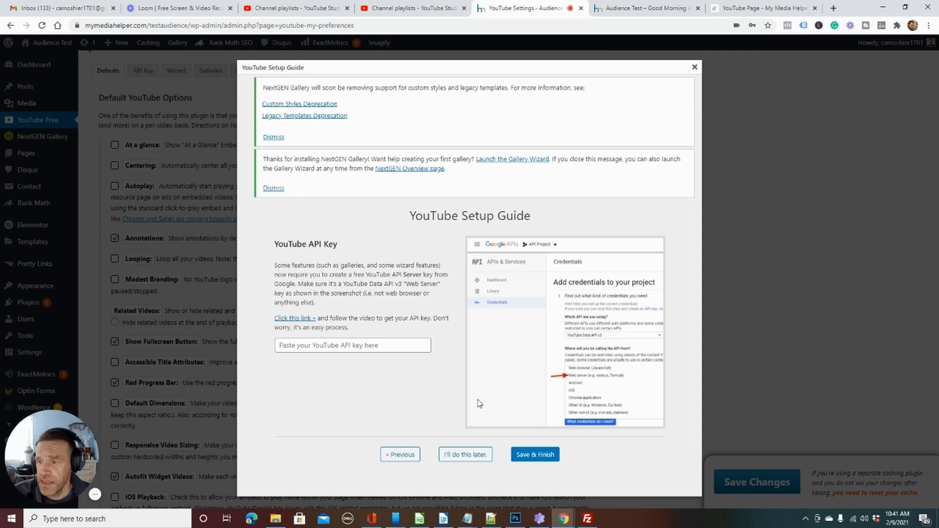
- Search Google for "console cloud google" in a new browser tab and open the Google Cloud Console
left_click(352, 346)
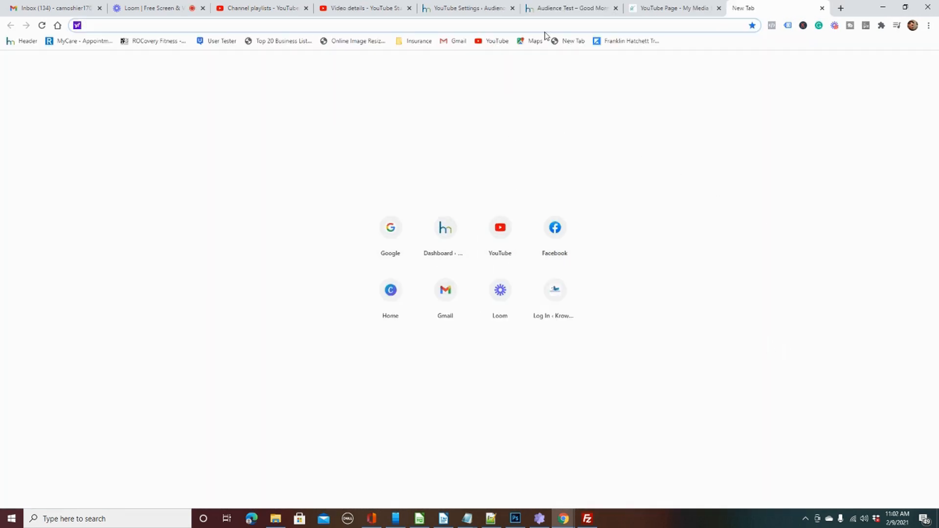
left_click(409, 242)
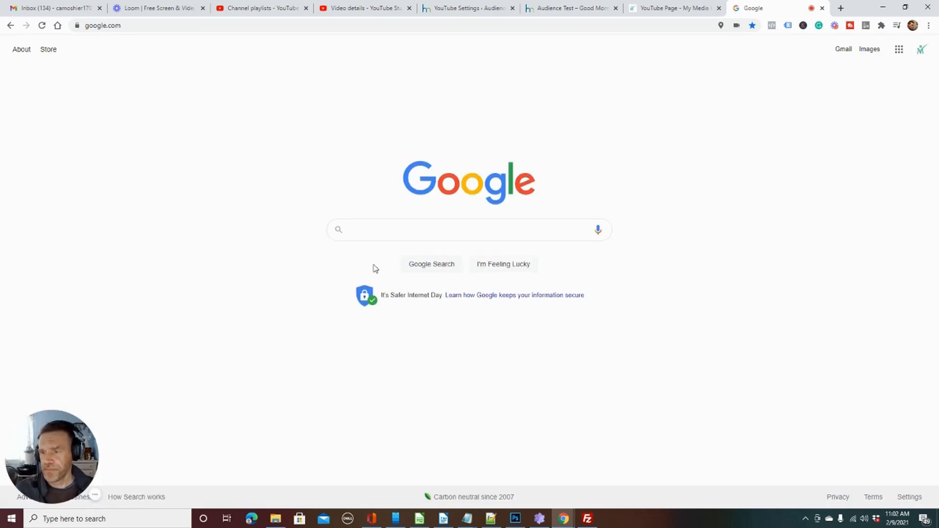
left_click(402, 228)
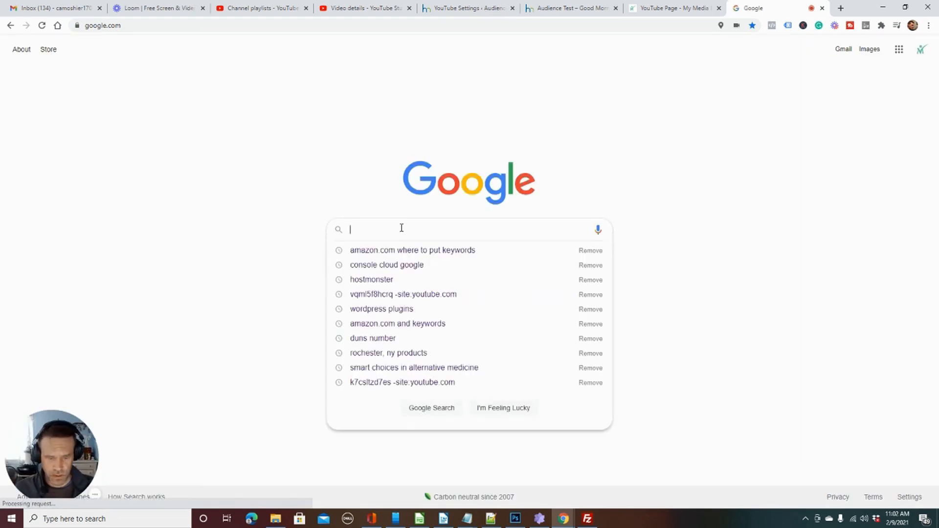
type("con")
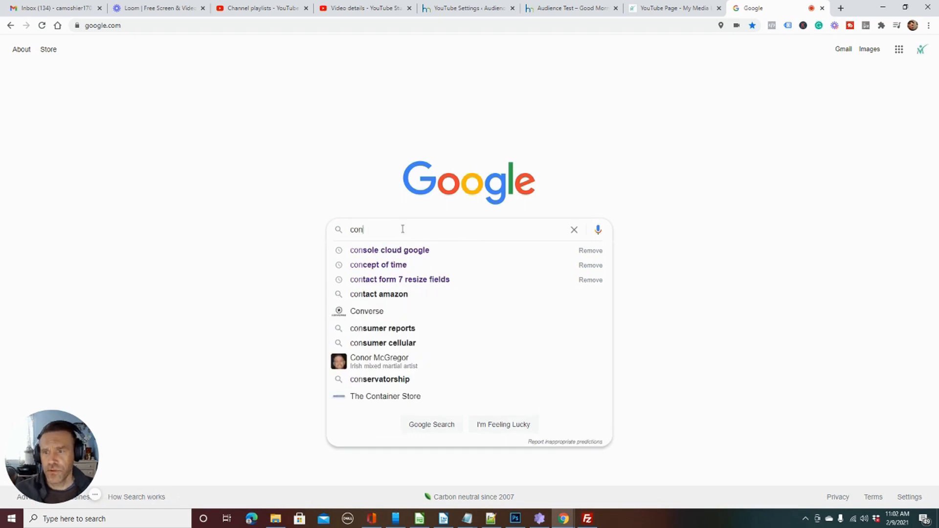
left_click(404, 250)
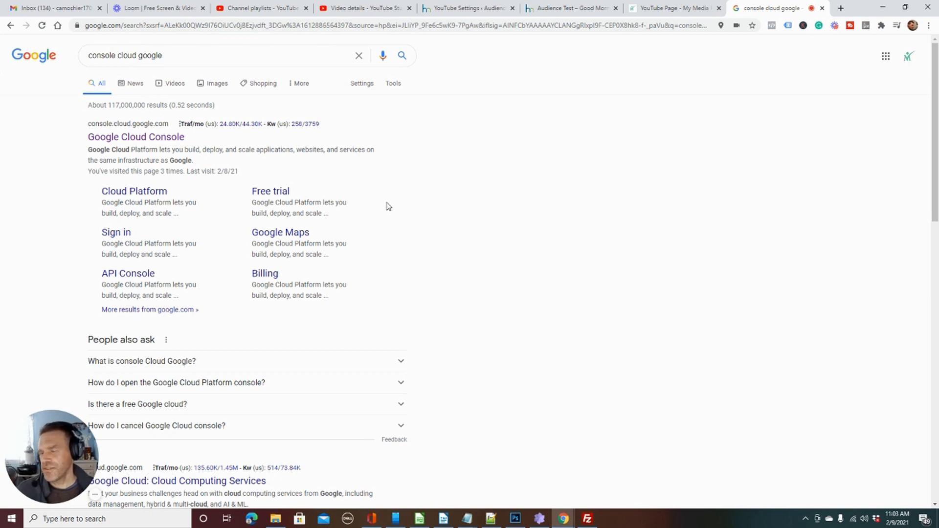
left_click(155, 138)
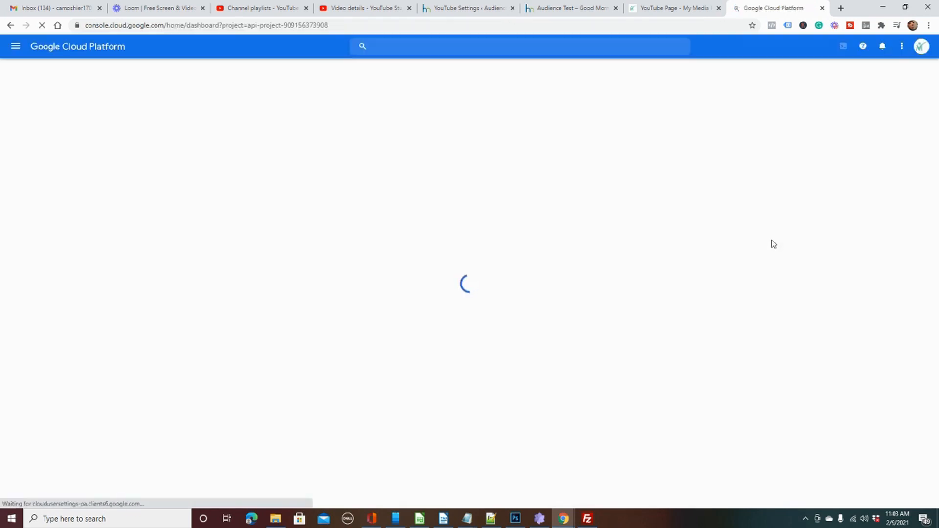
- Switch Google Cloud Platform to the other signed-in Google account and open the APIs & Services dashboard
left_click(919, 52)
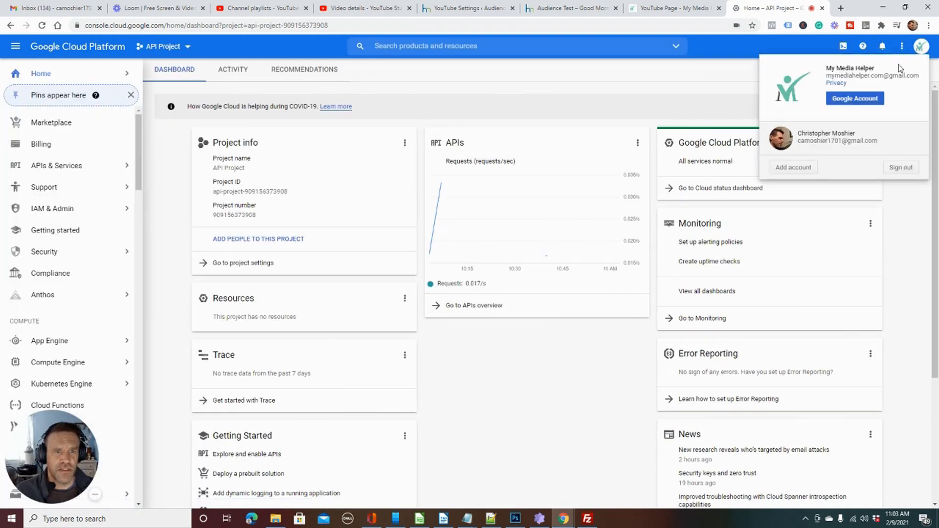
left_click(827, 141)
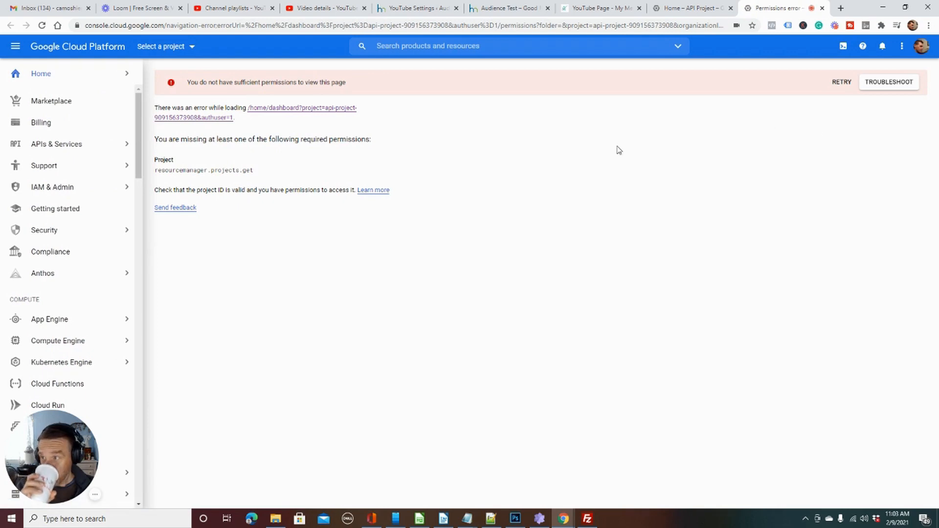
mouse_move(55, 151)
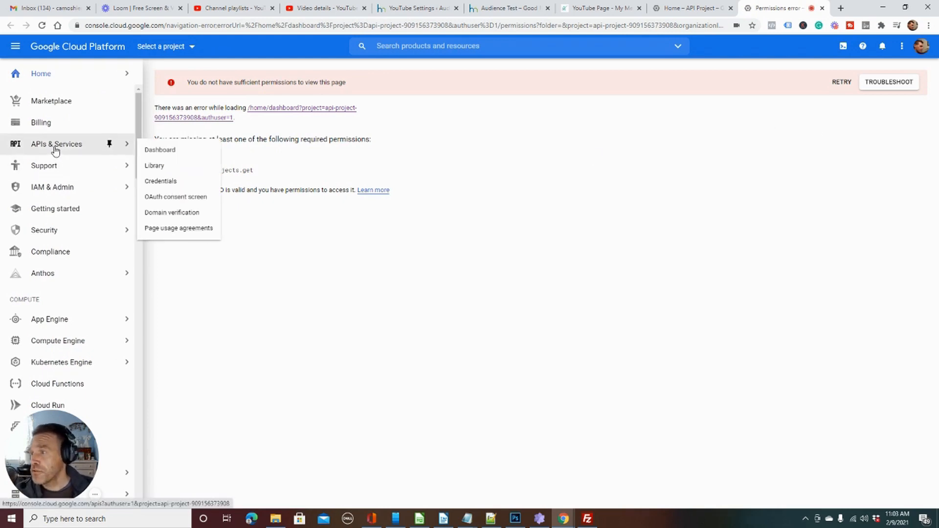
left_click(158, 151)
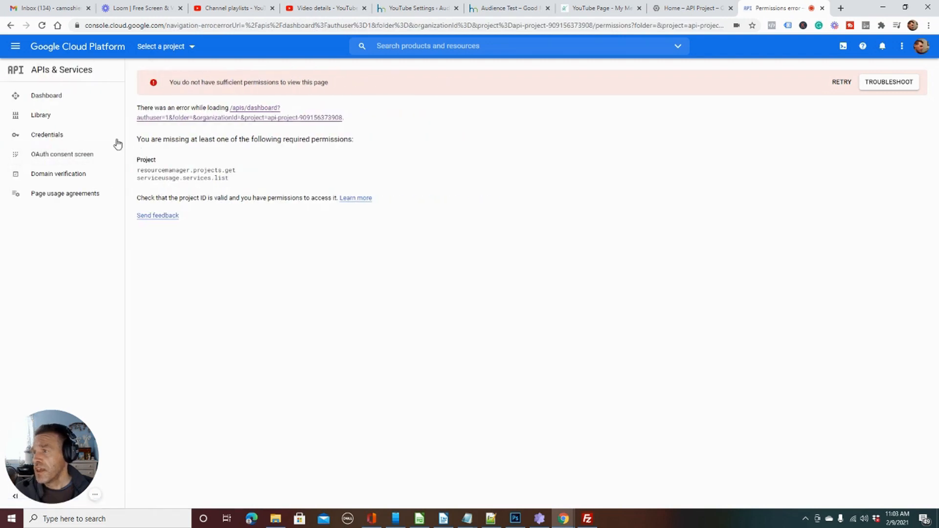
- Find YouTube Data API v3 in the API Library and enable it for My First Project
left_click(55, 119)
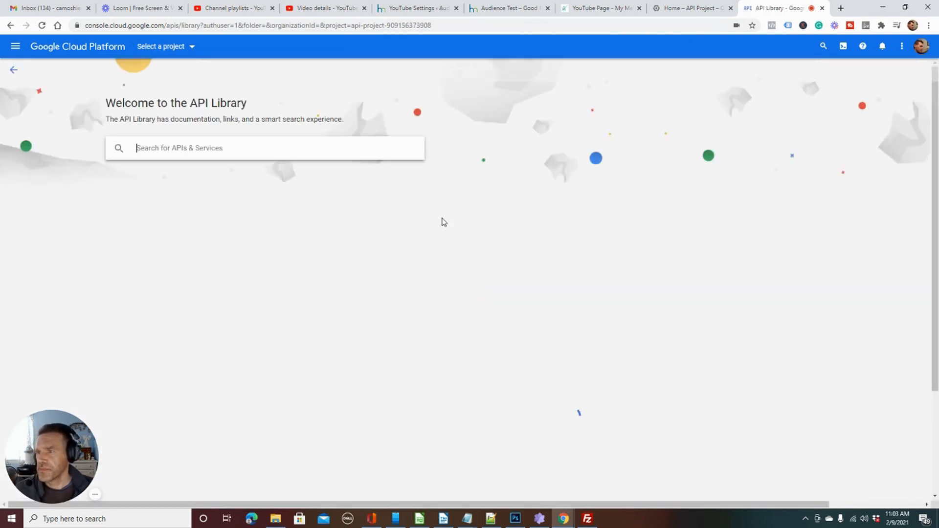
scroll(441, 219, "down", 2)
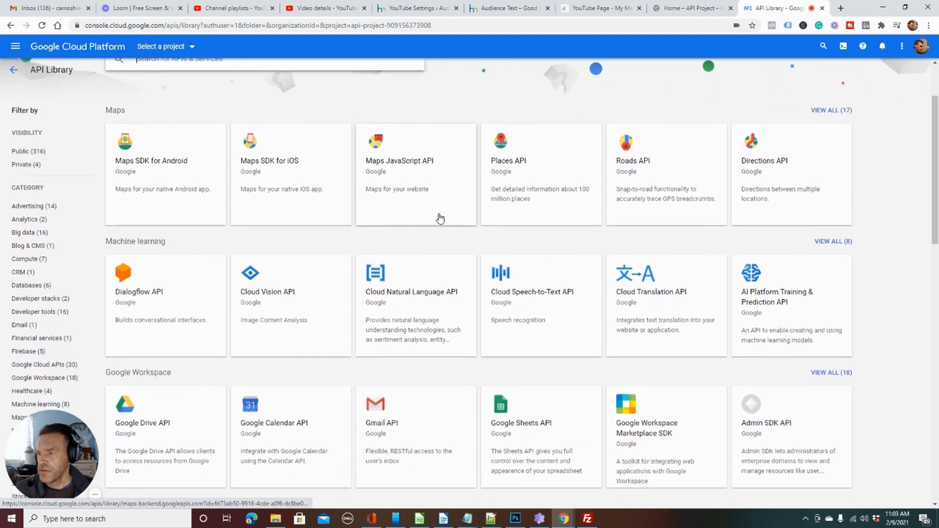
scroll(440, 218, "down", 7)
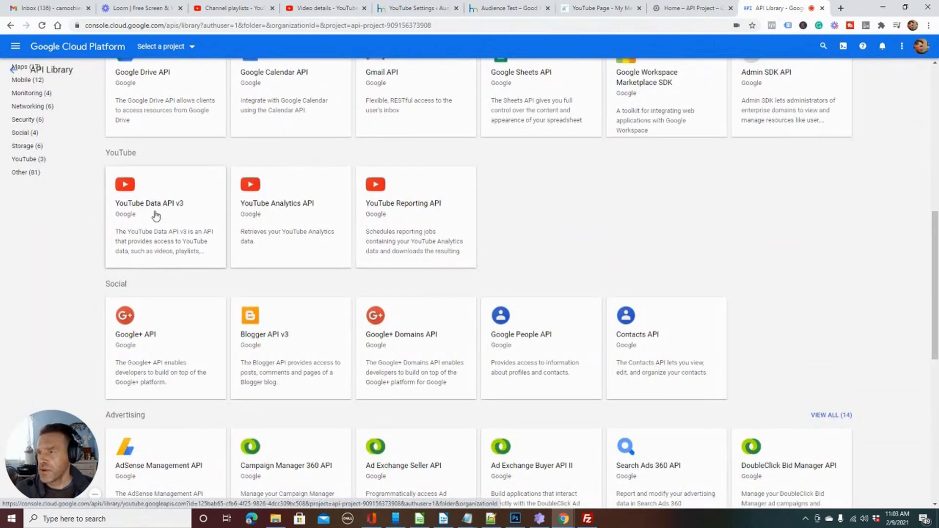
left_click(156, 212)
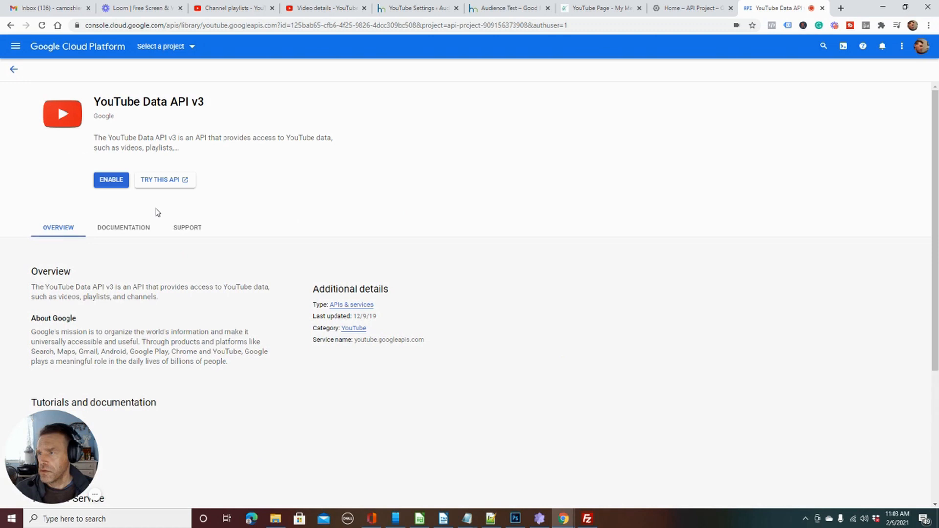
left_click(111, 182)
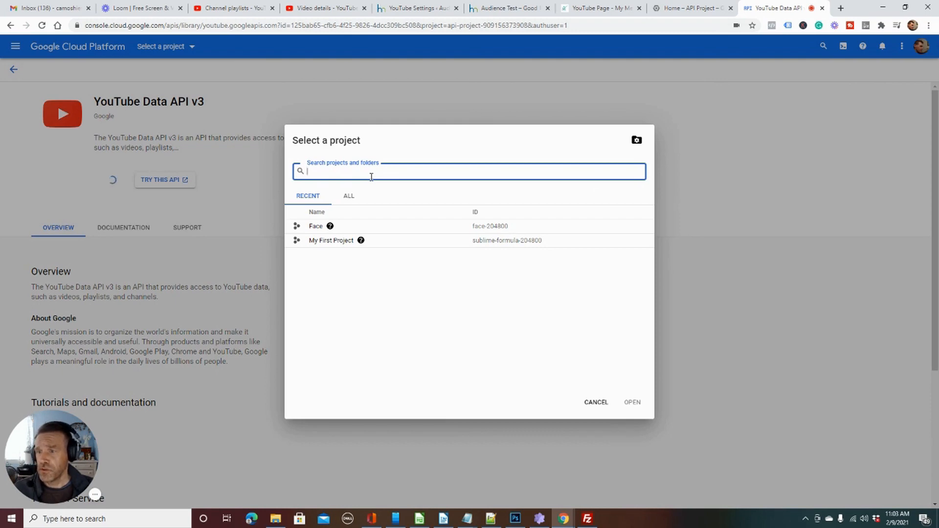
left_click(332, 248)
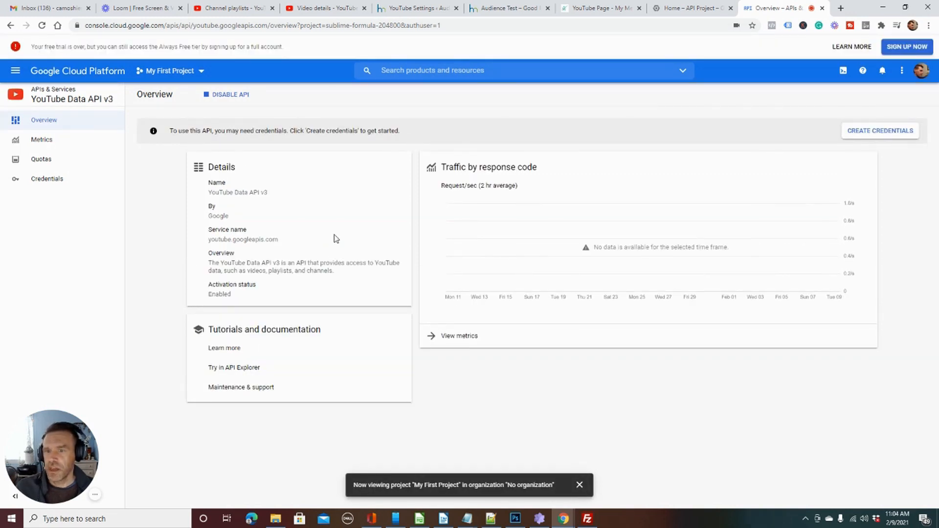
- Create credentials for YouTube Data API v3, called from Web browser (Javascript) and accessing public data, to generate an API key
left_click(877, 136)
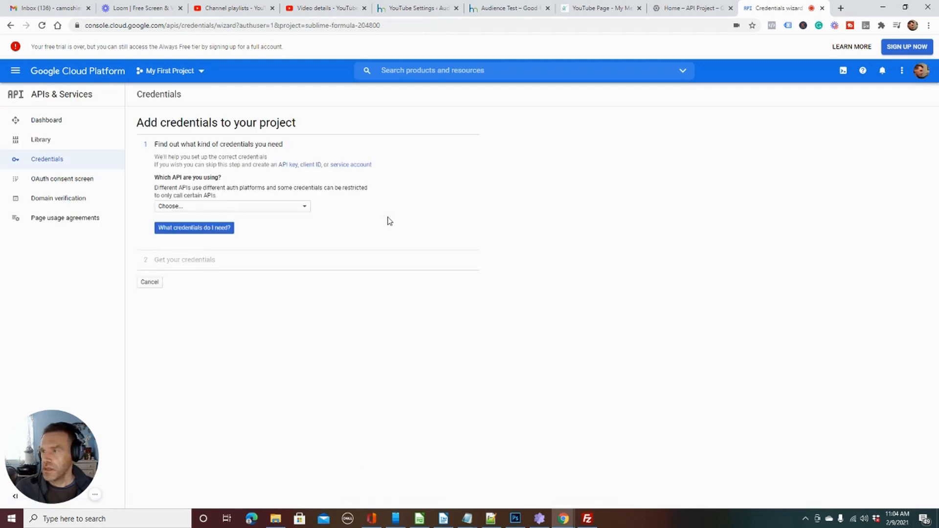
left_click(308, 208)
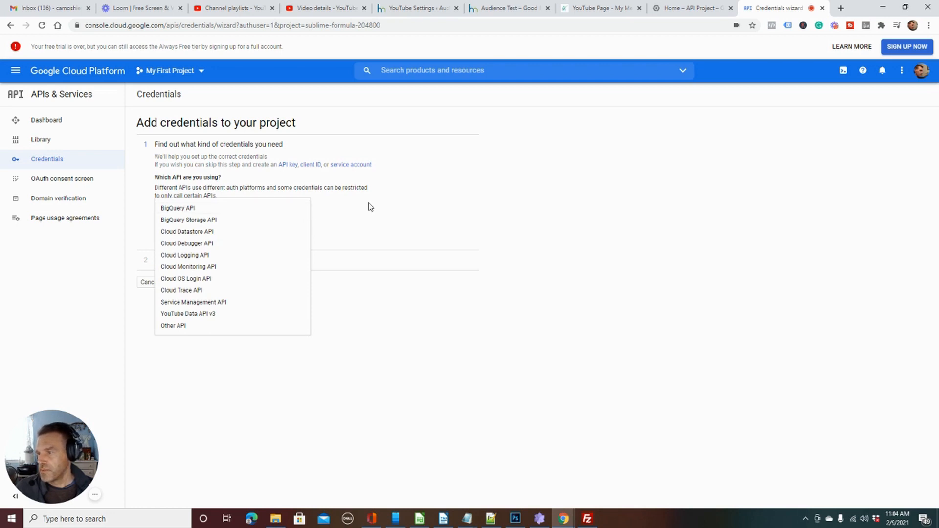
left_click(234, 315)
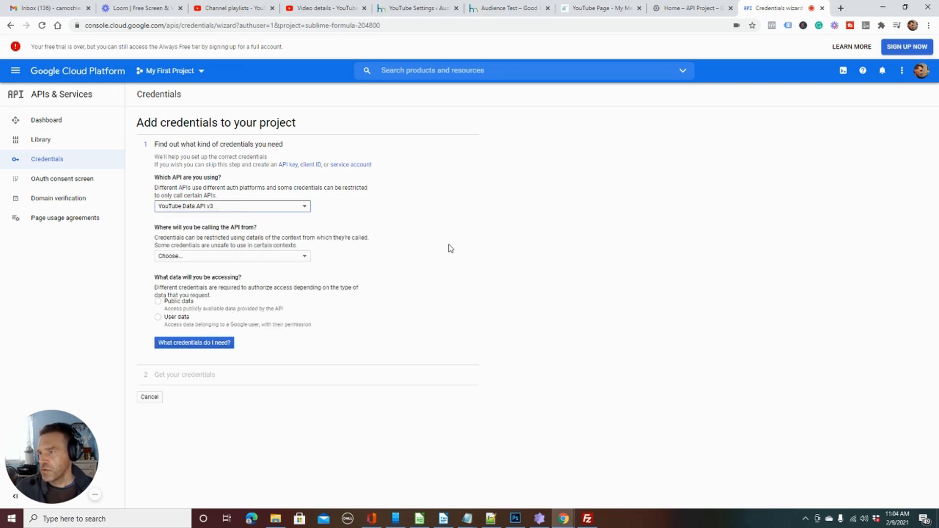
left_click(304, 257)
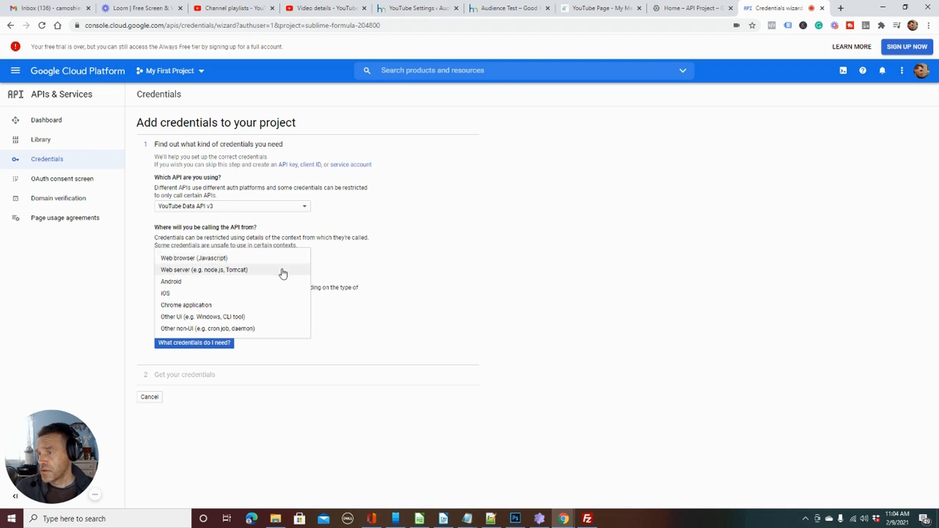
left_click(284, 259)
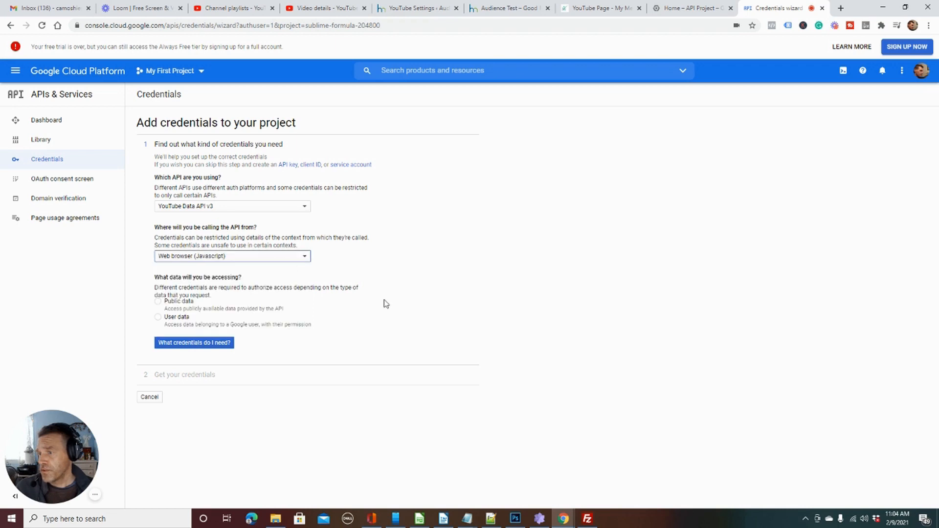
left_click(157, 303)
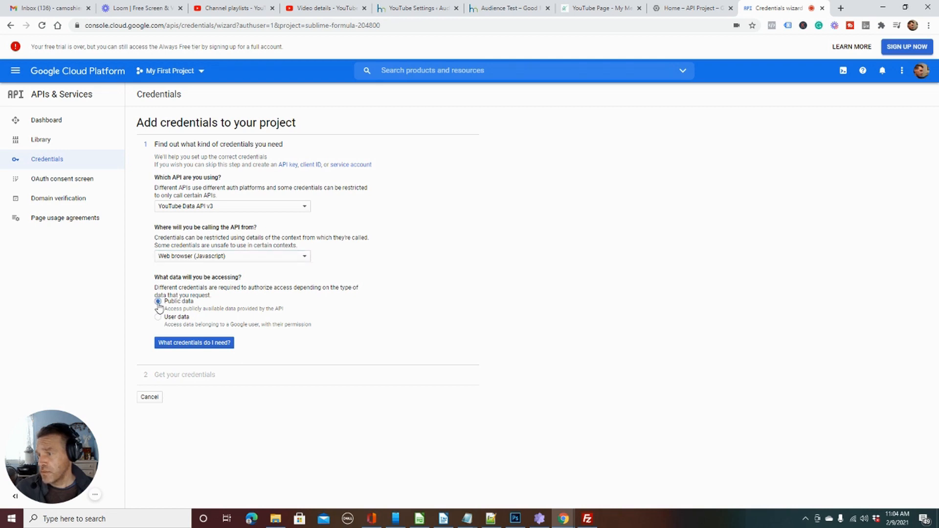
left_click(191, 349)
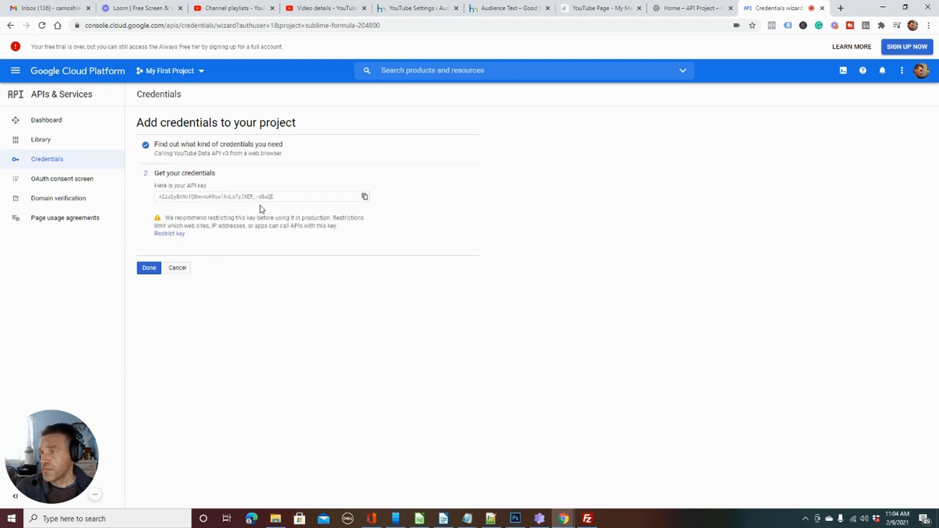
- Copy the generated API key into the YouTube API Key field of the WordPress setup guide, then save and finish the guide
left_click_drag(273, 196, 152, 202)
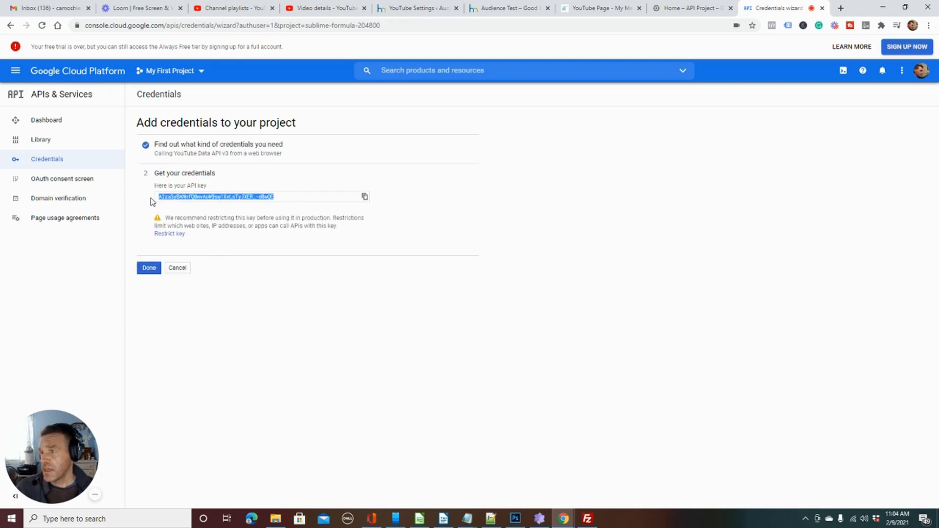
right_click(180, 200)
left_click(195, 206)
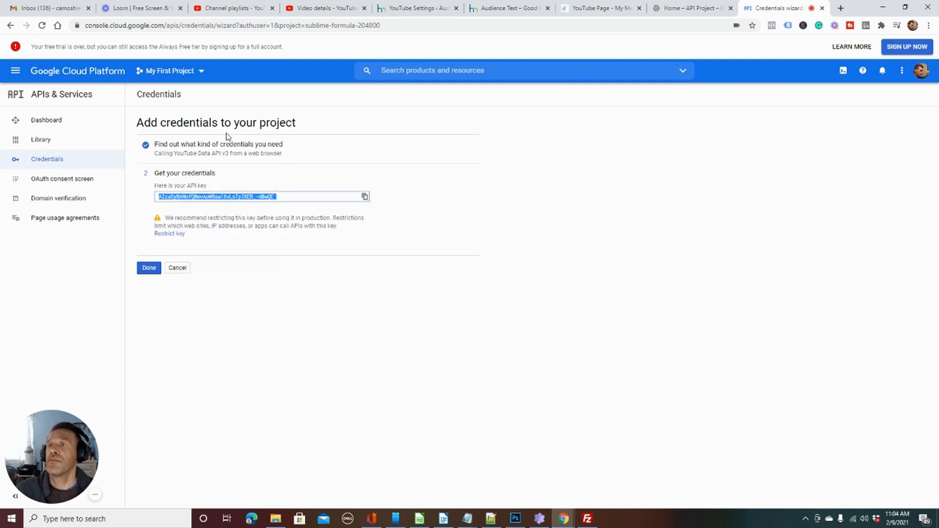
left_click(315, 7)
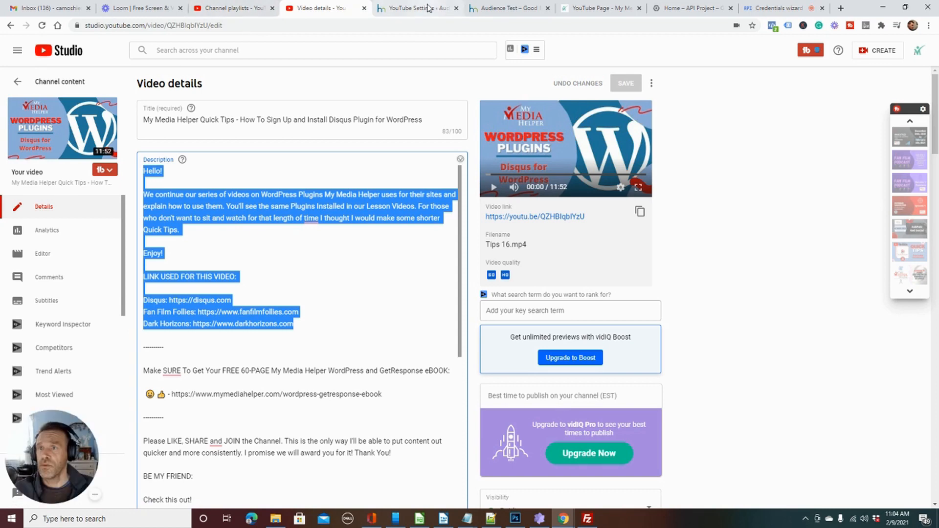
left_click(428, 8)
left_click(361, 345)
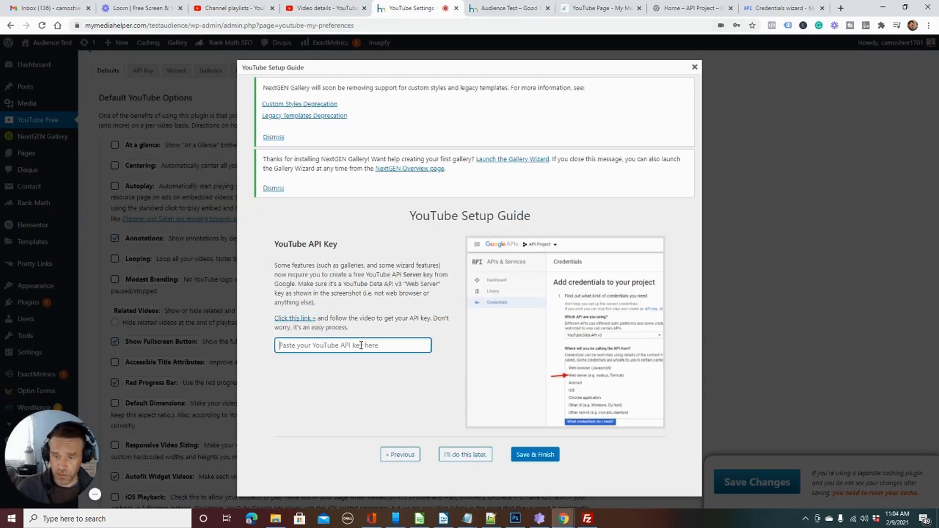
key("ctrl+v")
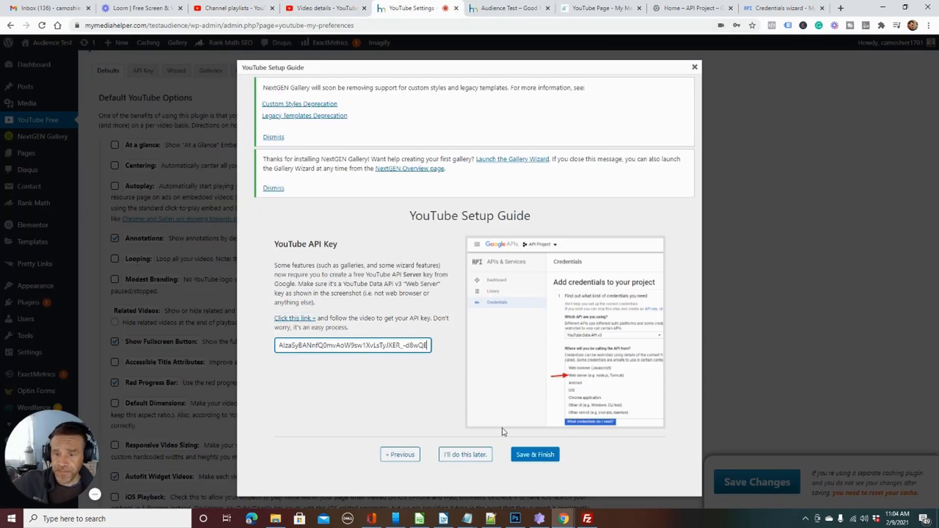
left_click(539, 455)
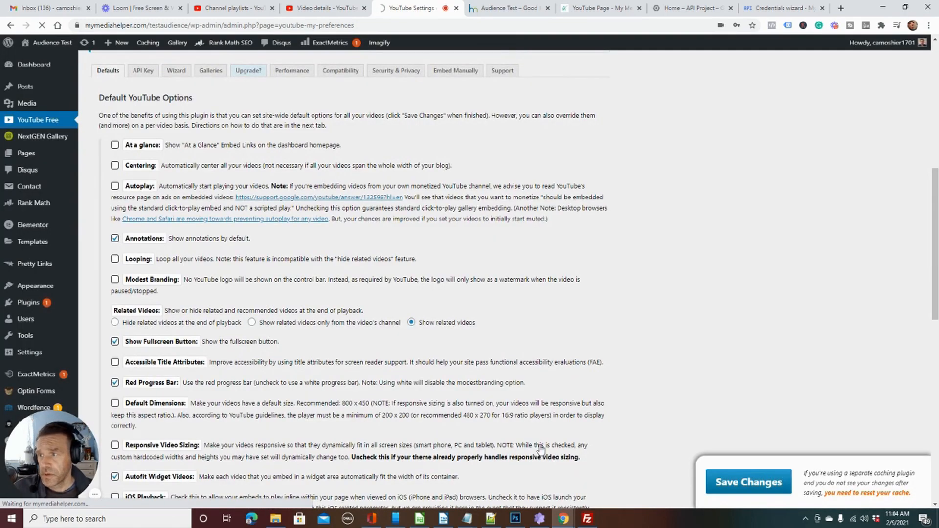
- Examine the plugin's default YouTube options, its stored API key settings, and the visual wizard directions
scroll(544, 438, "down", 6)
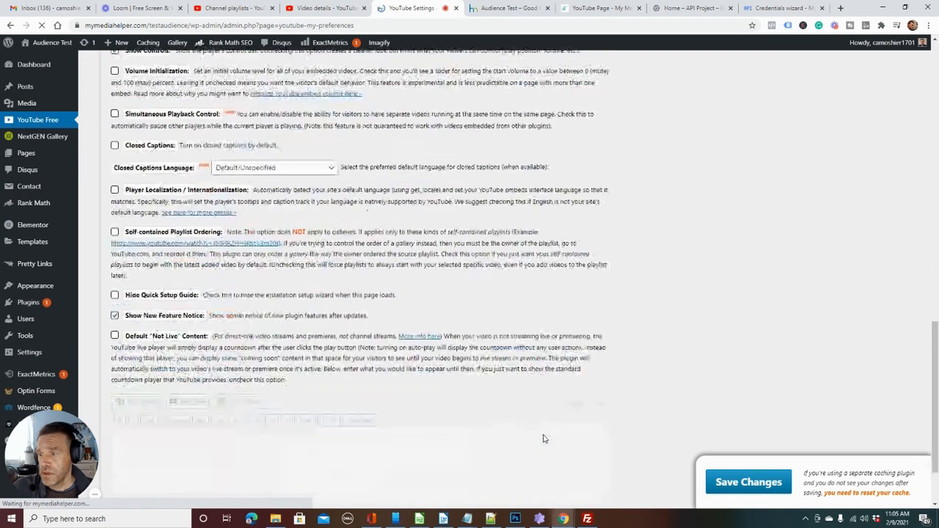
scroll(545, 438, "up", 7)
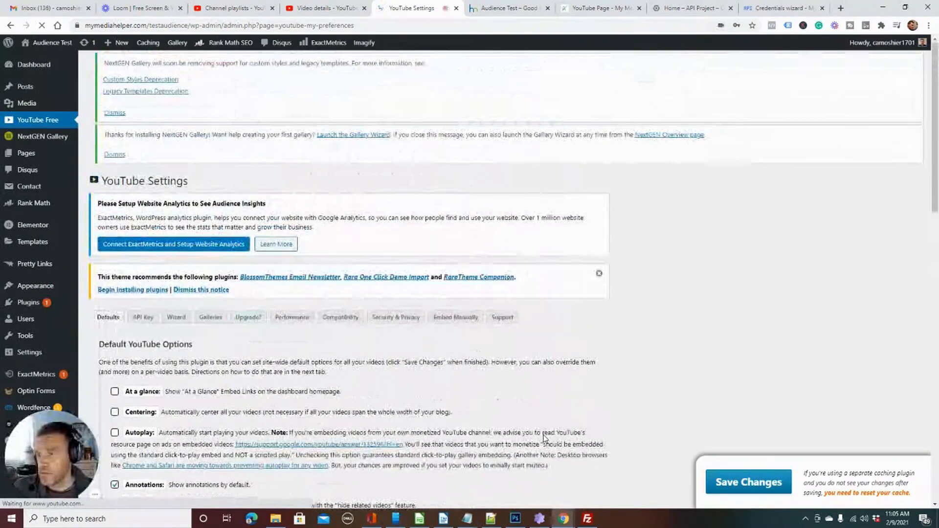
scroll(94, 175, "down", 1)
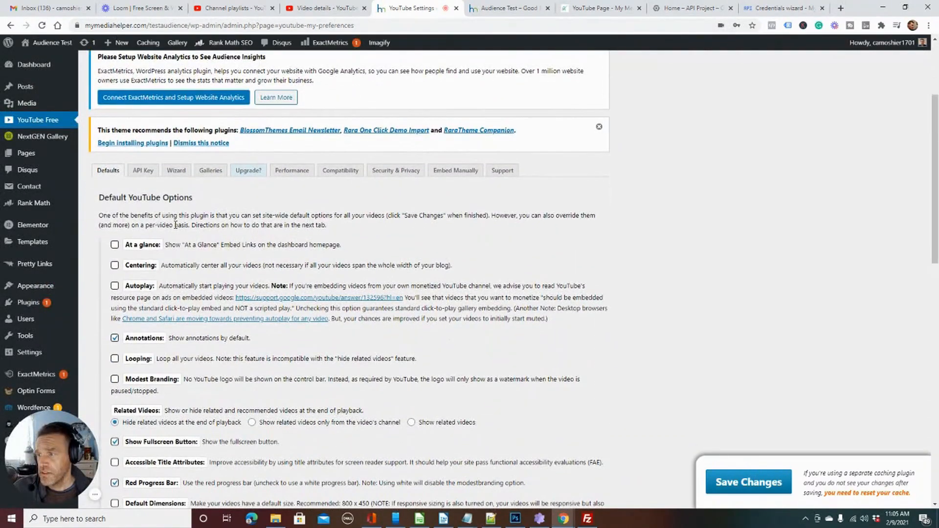
scroll(115, 186, "down", 1)
left_click(143, 122)
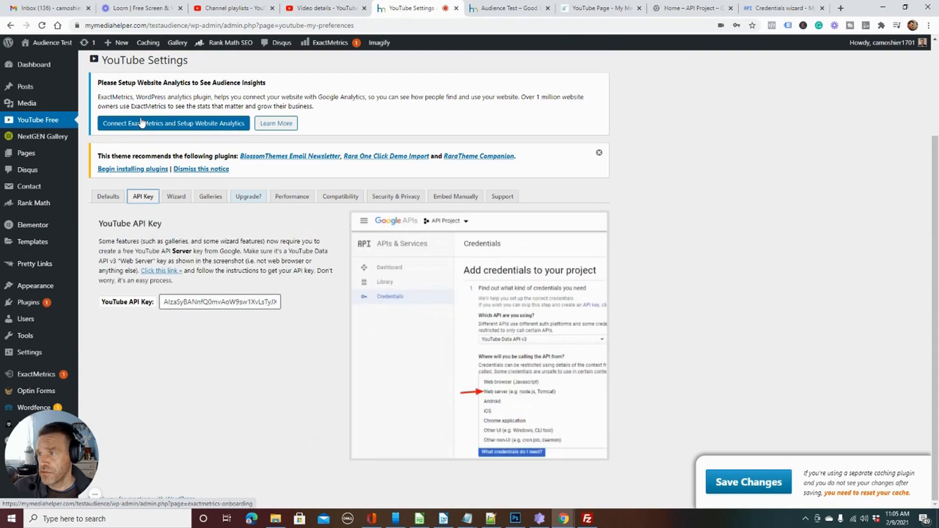
left_click(113, 199)
left_click(176, 197)
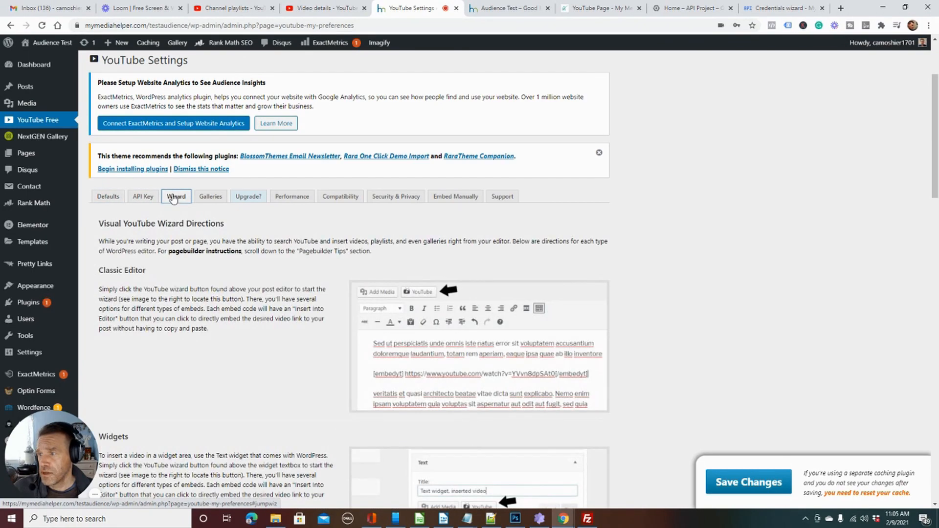
scroll(214, 237, "down", 3)
scroll(214, 239, "down", 3)
scroll(213, 235, "up", 6)
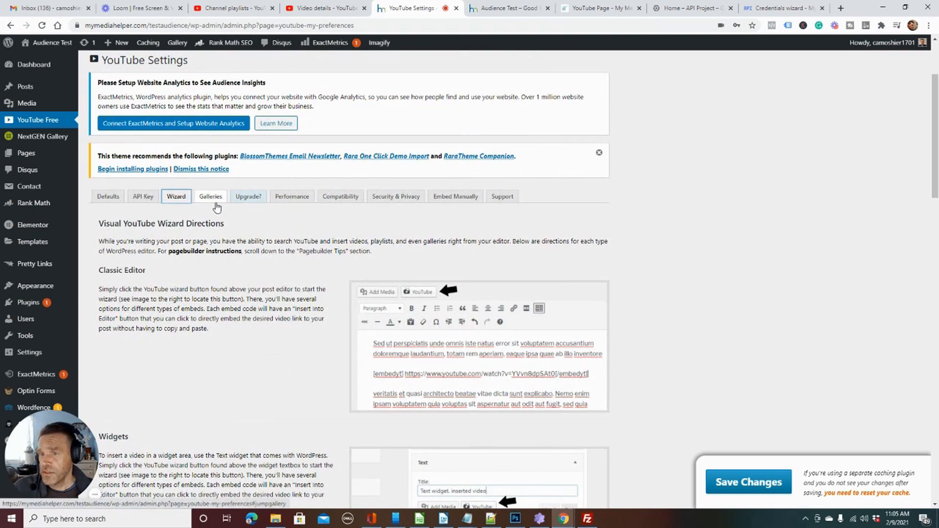
- Review the full list of default YouTube options again and reread the wizard directions for the Classic Editor and widgets
left_click(111, 201)
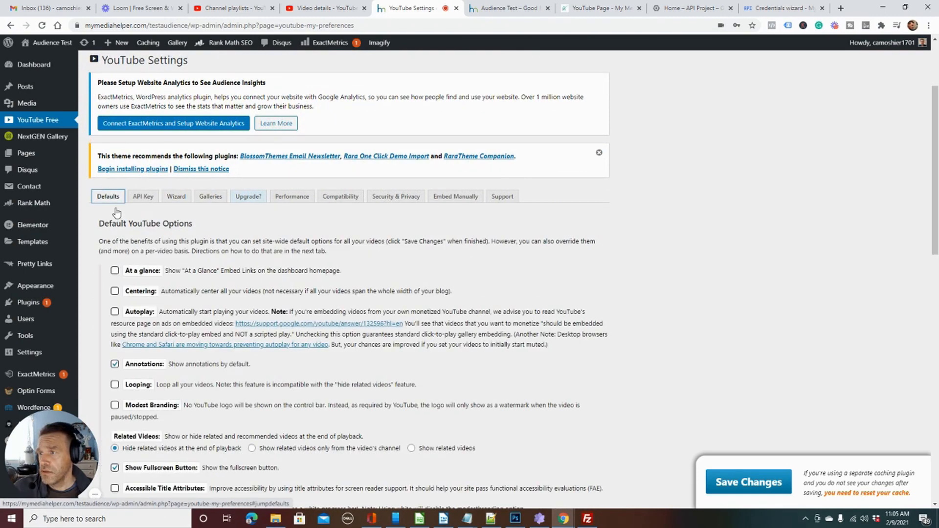
scroll(162, 291, "down", 6)
scroll(166, 286, "up", 5)
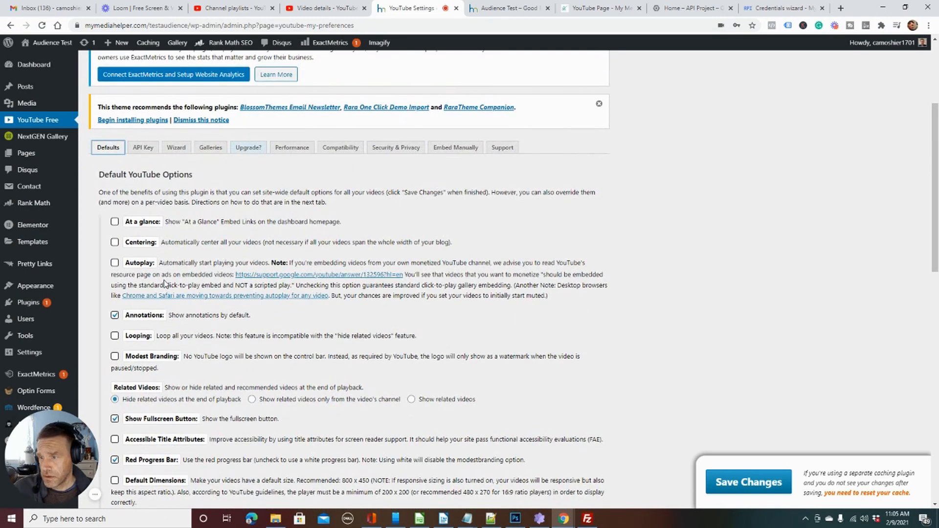
scroll(166, 284, "down", 10)
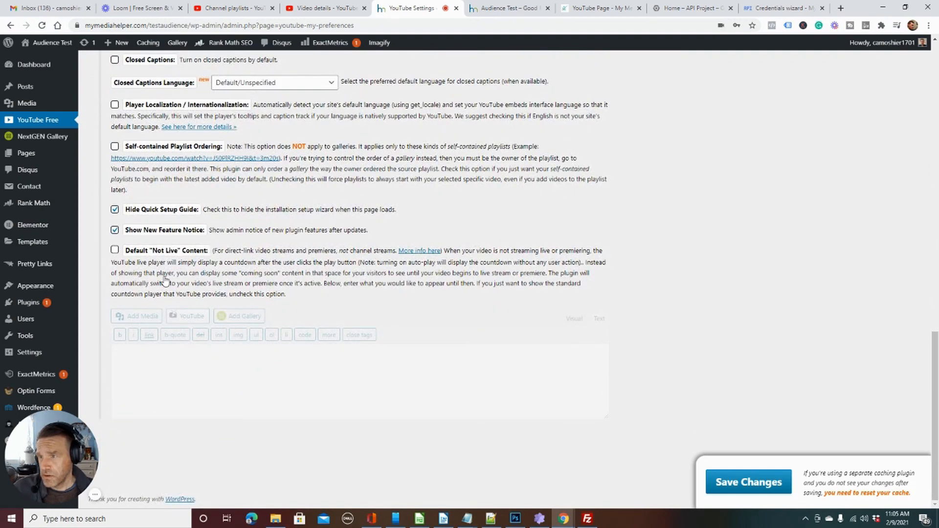
scroll(166, 282, "up", 5)
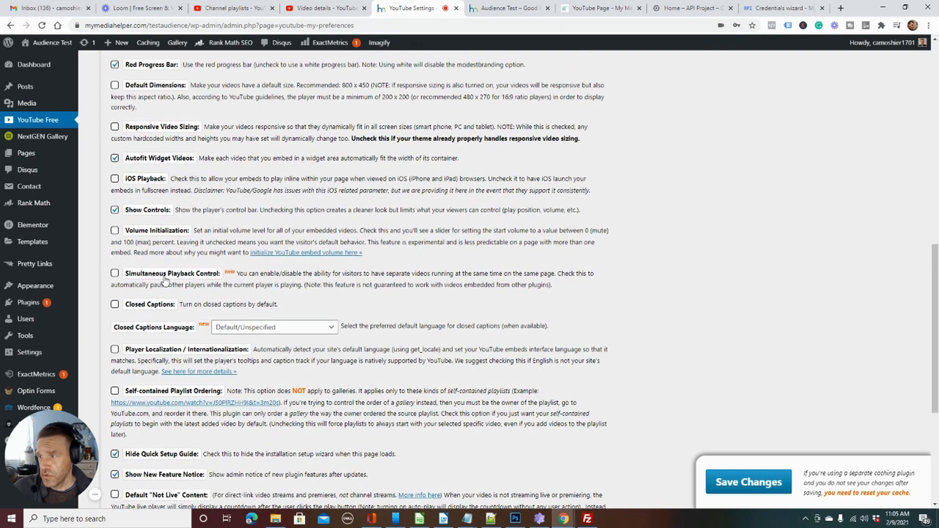
scroll(165, 281, "up", 15)
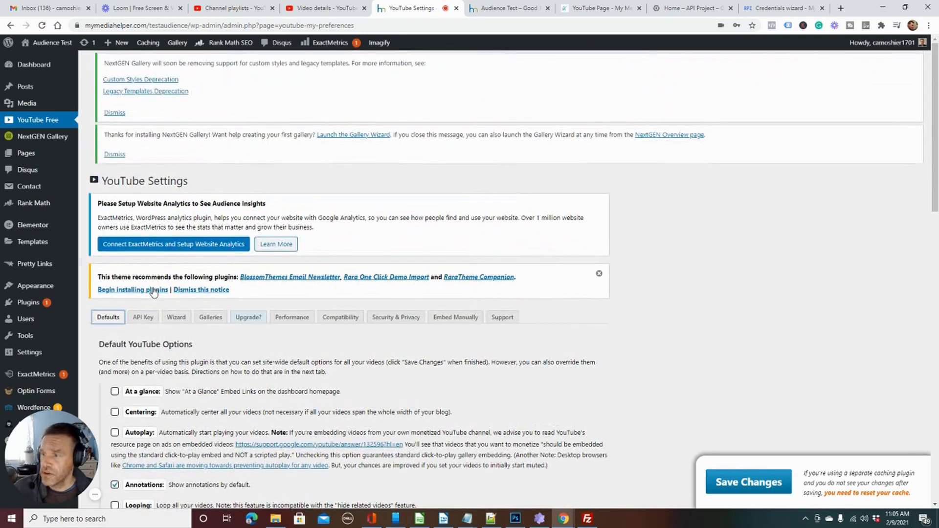
left_click(147, 318)
left_click(176, 318)
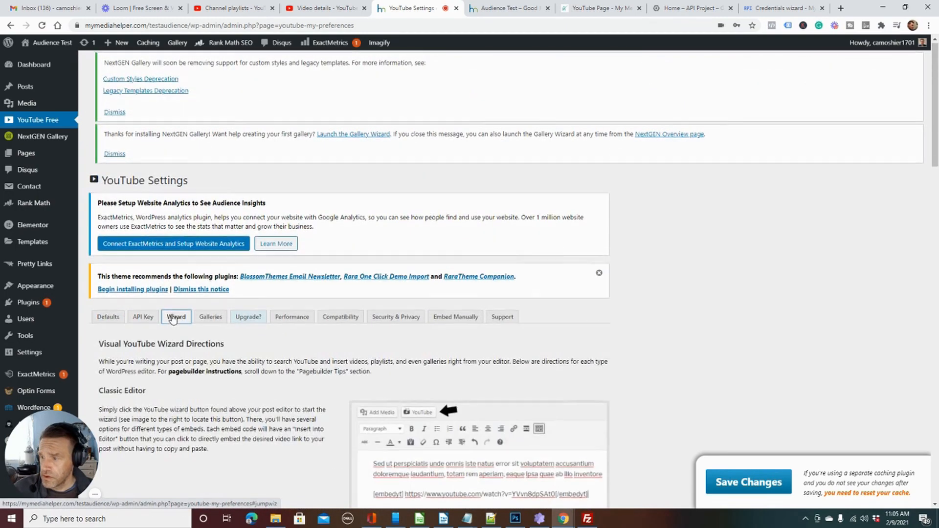
scroll(249, 352, "down", 3)
scroll(251, 343, "down", 1)
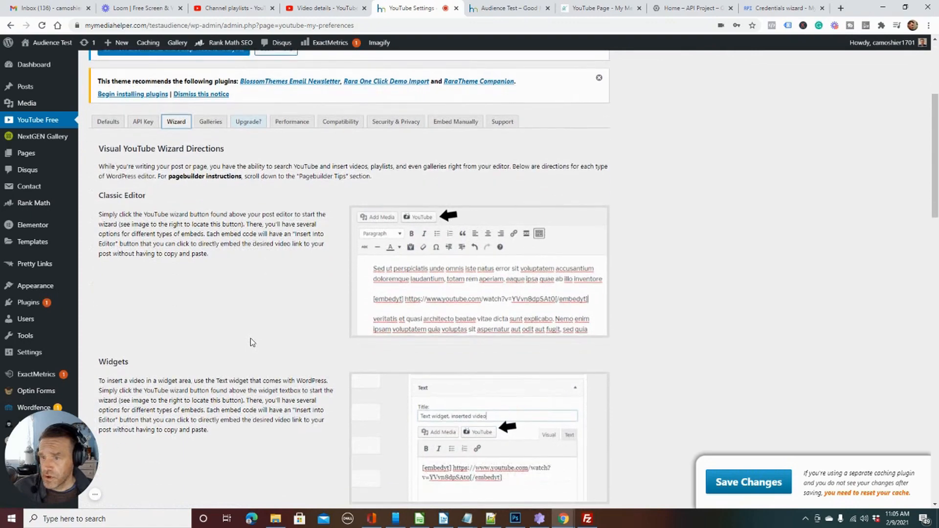
scroll(251, 341, "up", 4)
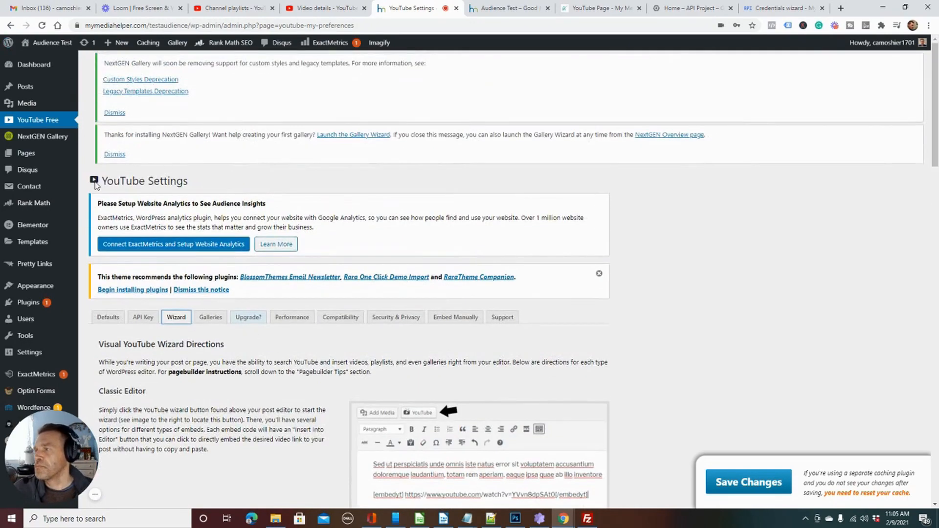
- Add a new WordPress page and title it "My YouTube Channel"
mouse_move(41, 101)
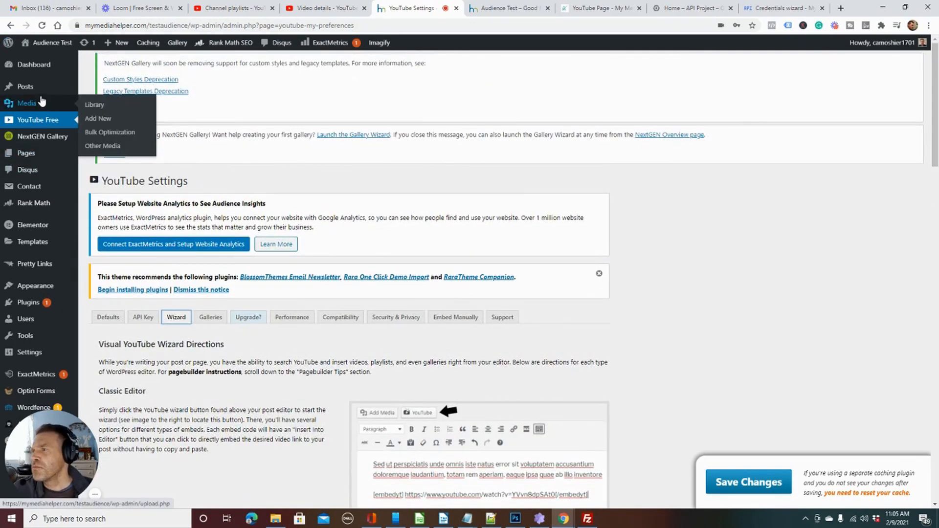
mouse_move(37, 153)
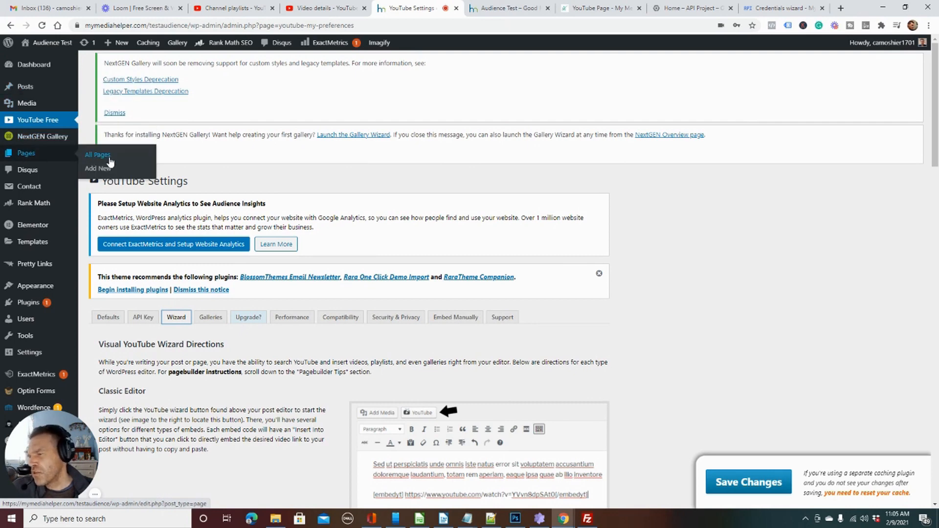
left_click(418, 277)
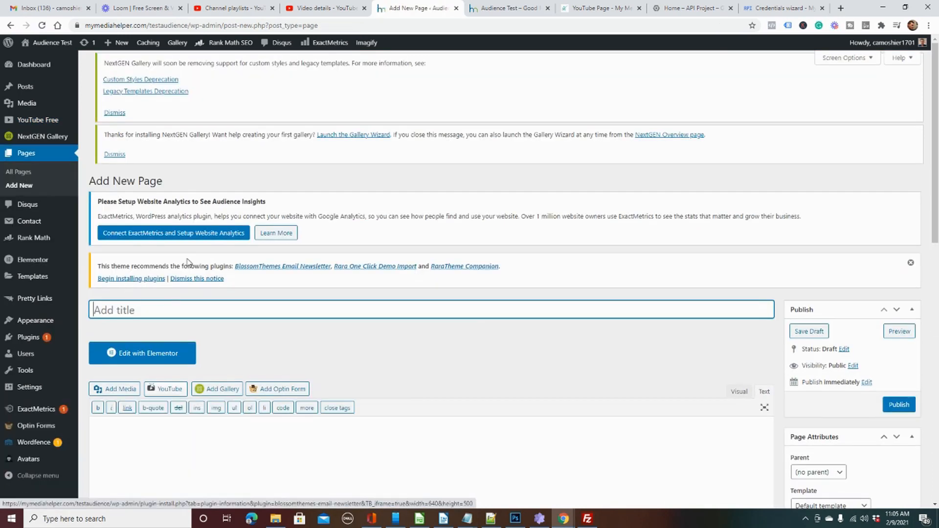
type("My You")
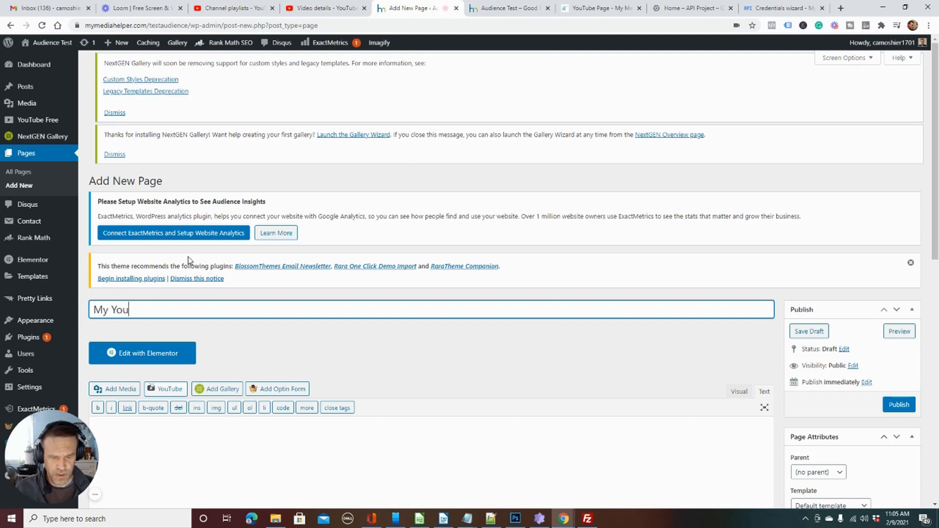
type("Tube Cha")
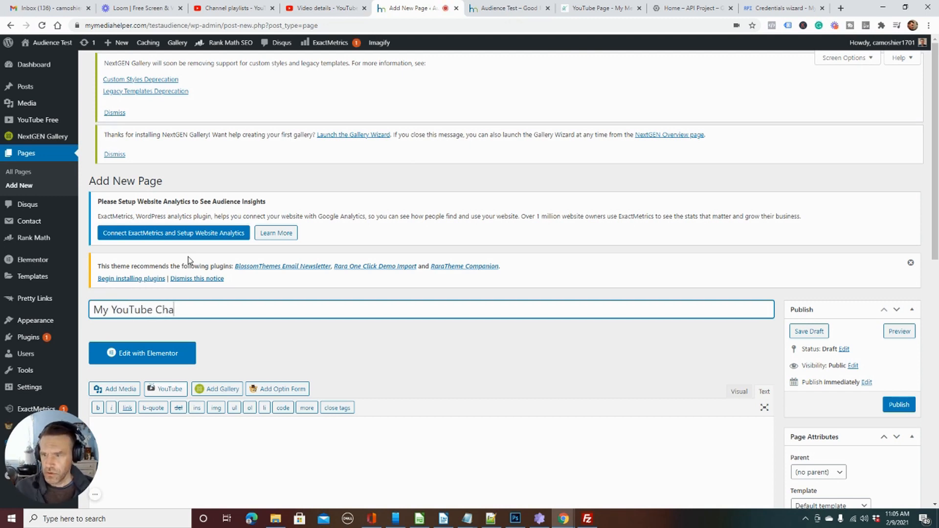
type("nnel")
scroll(216, 264, "down", 3)
left_click(247, 298)
scroll(250, 265, "down", 2)
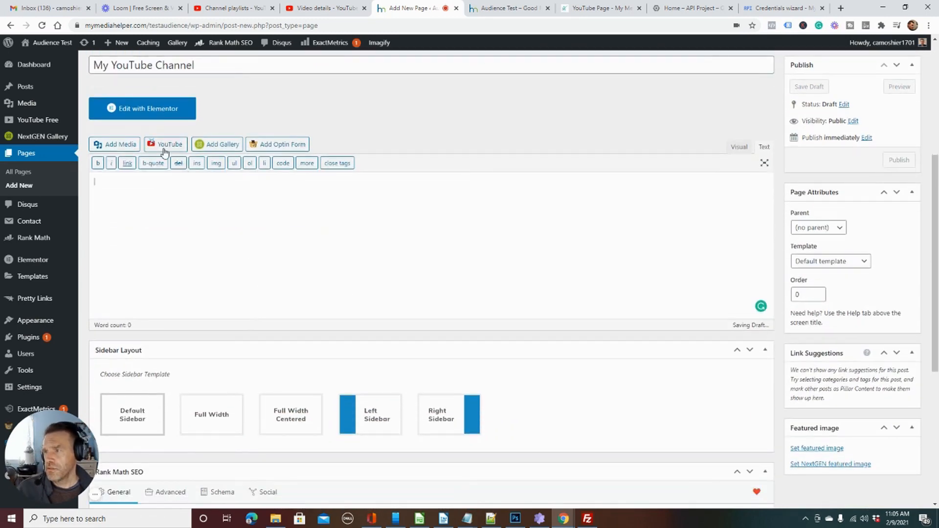
- Open the YouTube embedding wizard for the page and expand the channel embed option, ready to take a link
left_click(163, 144)
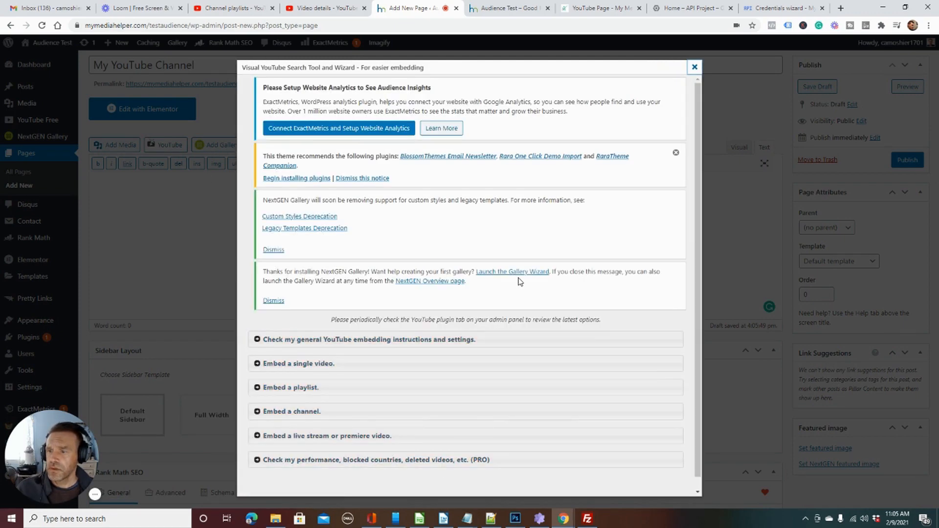
scroll(520, 282, "down", 1)
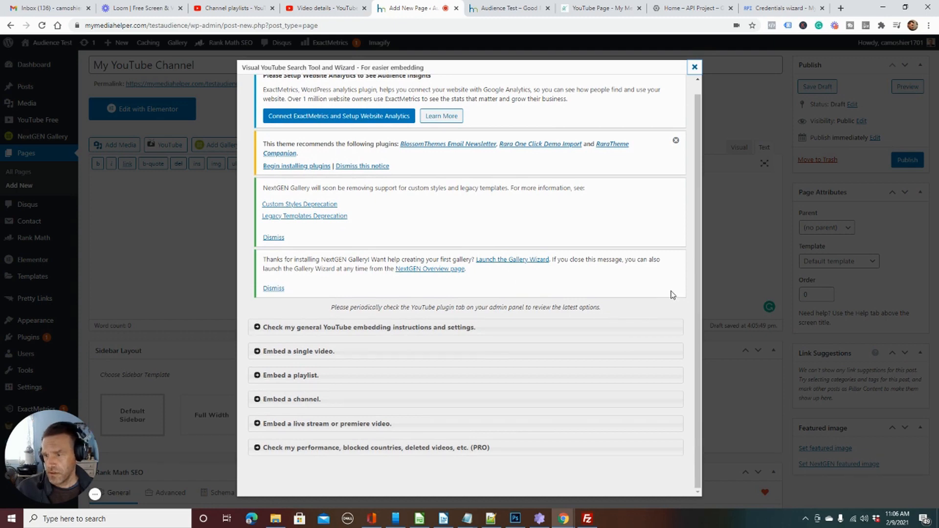
left_click(264, 400)
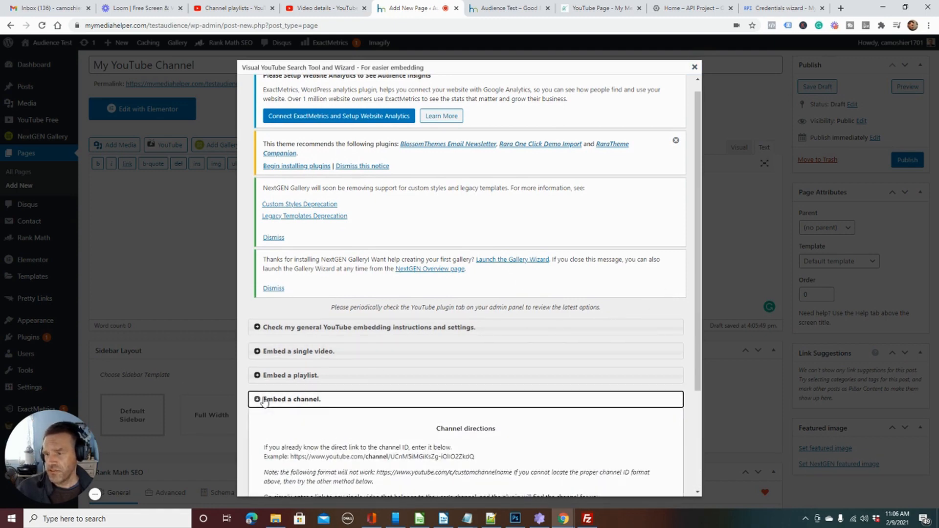
scroll(274, 394, "down", 3)
left_click(381, 392)
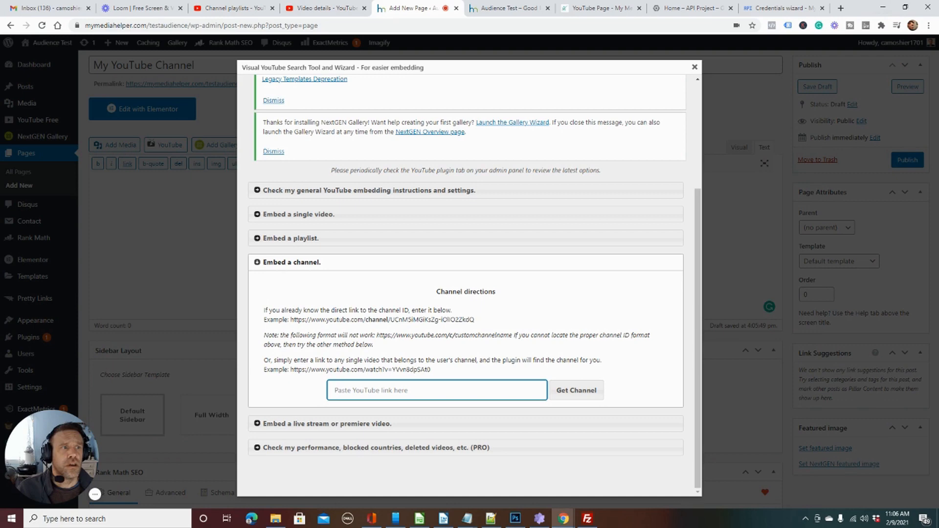
- Find the My Media Helper channel on YouTube in a new browser tab, copy its page address, and pause the channel video
left_click(841, 8)
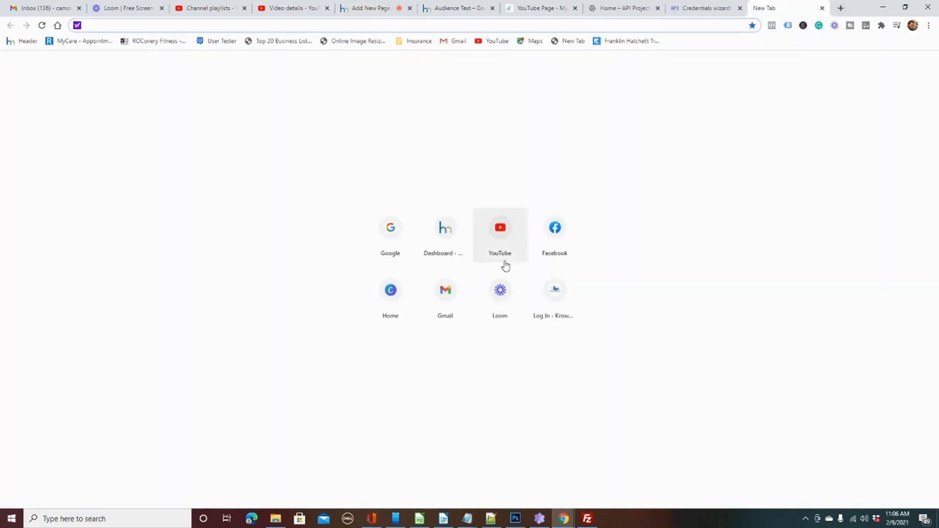
left_click(509, 236)
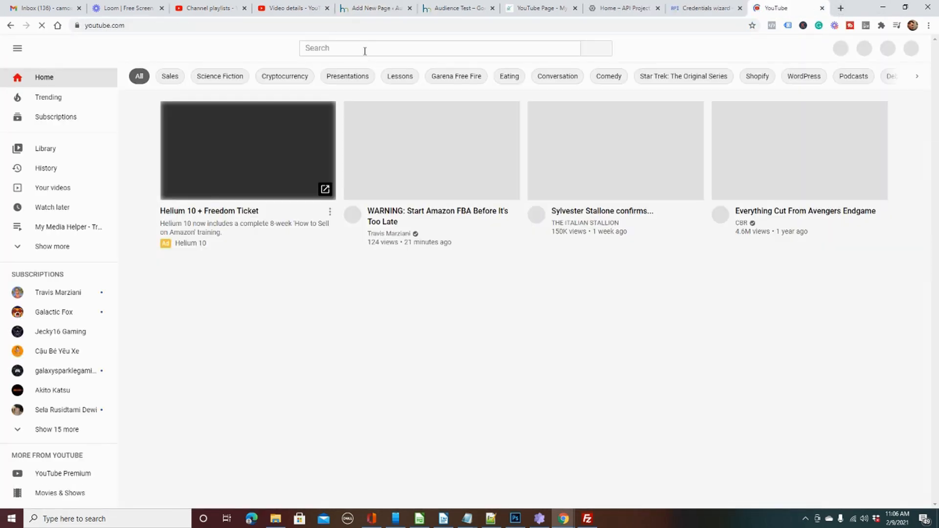
type("my media helper")
key("Return")
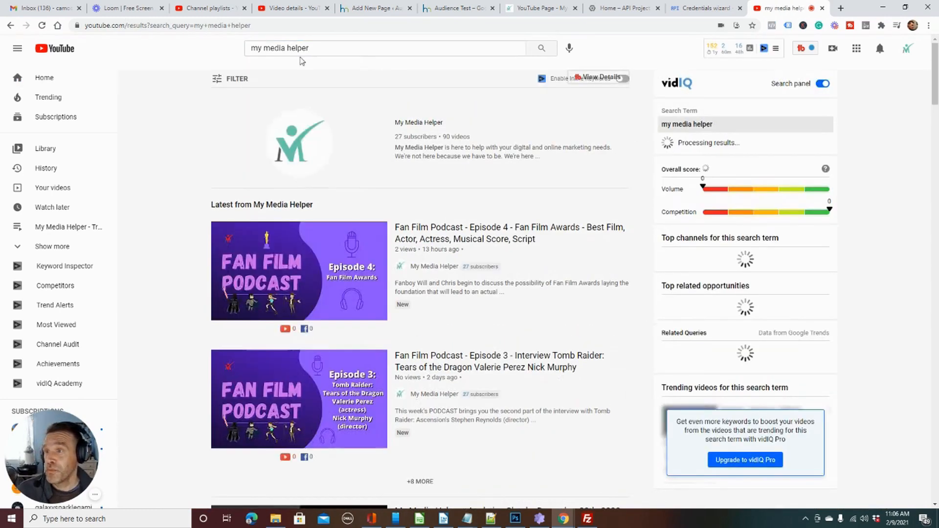
left_click(419, 123)
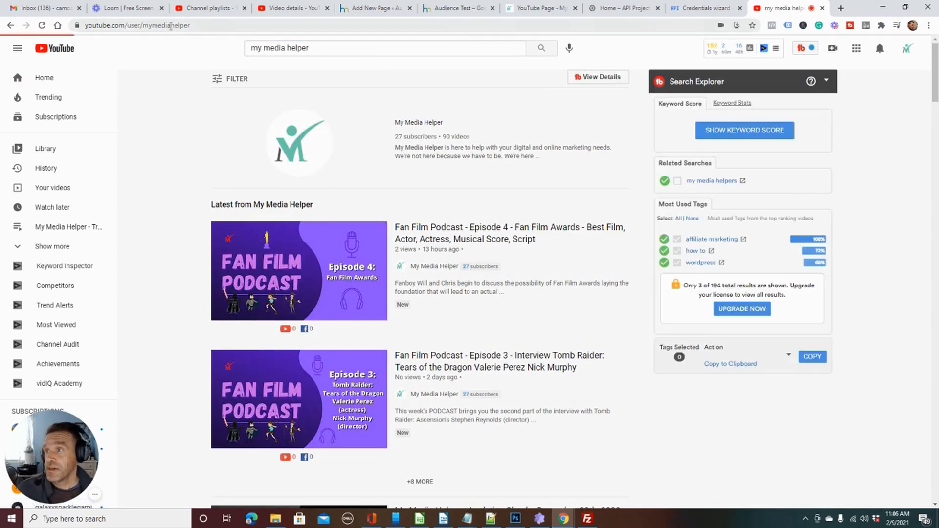
right_click(171, 27)
left_click(192, 100)
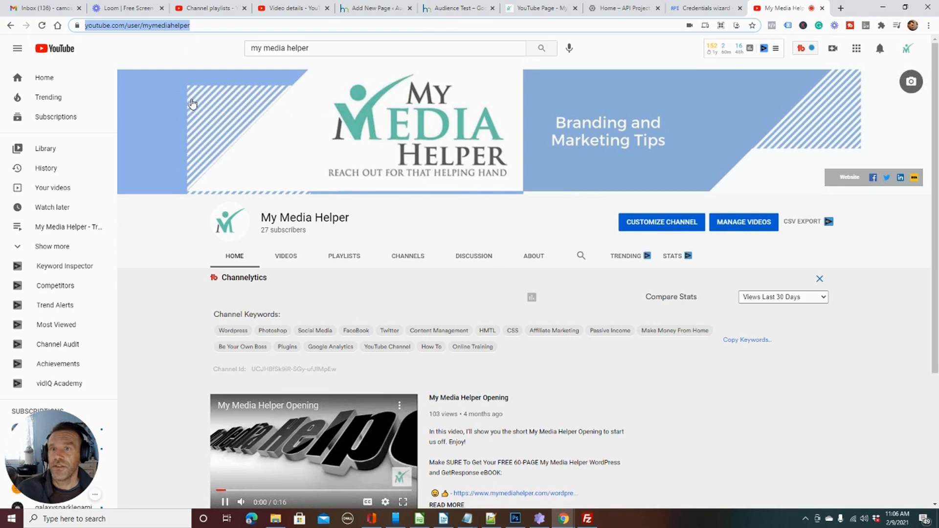
left_click(225, 502)
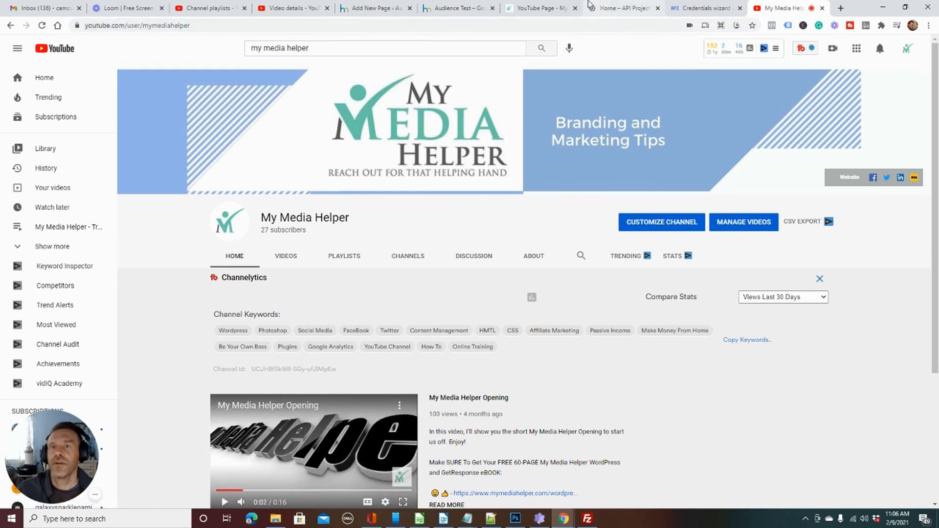
left_click(541, 8)
left_click(619, 7)
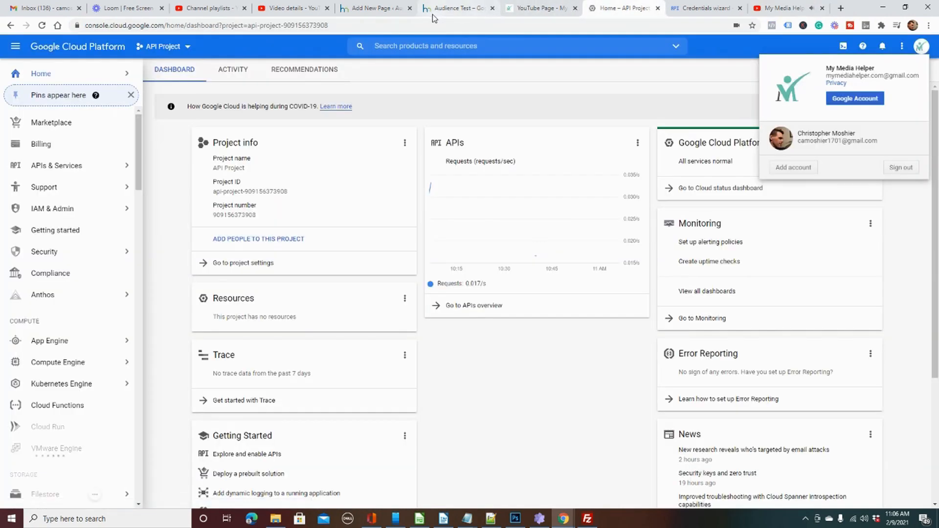
left_click(433, 14)
left_click(394, 11)
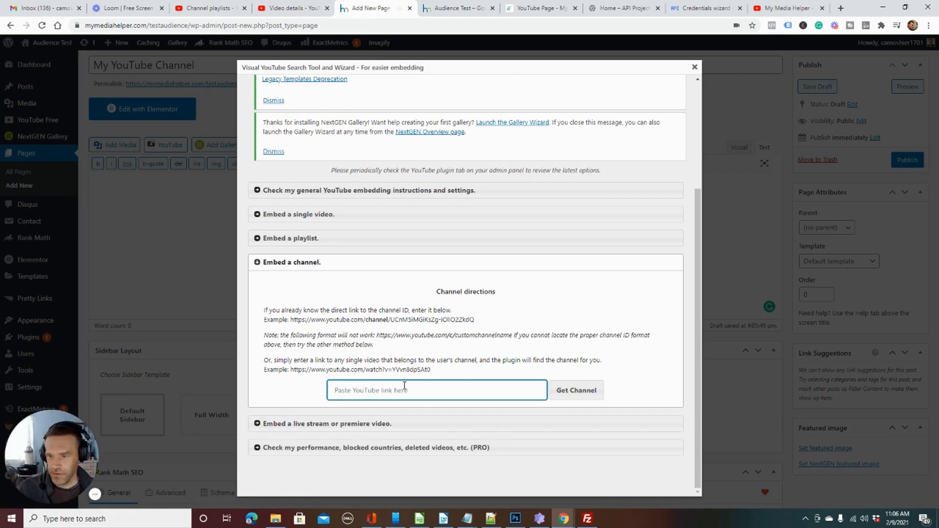
key("ctrl+v")
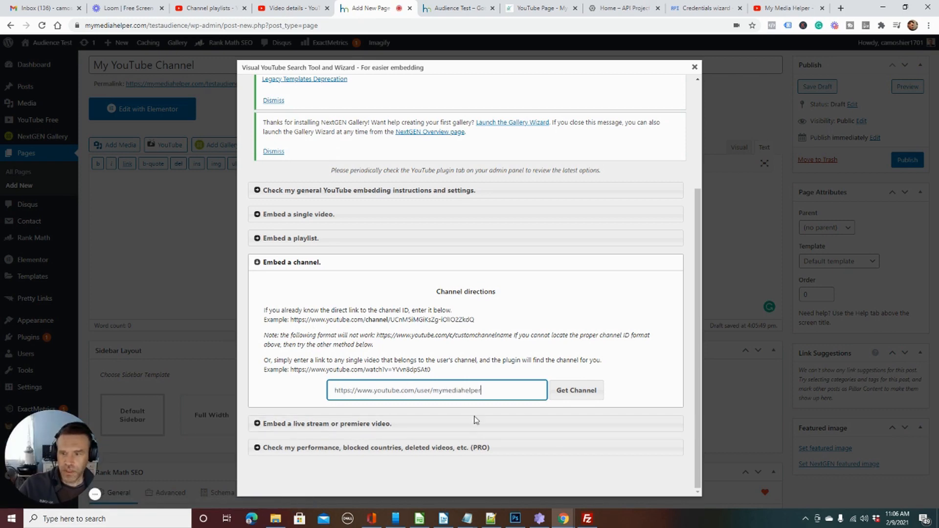
left_click(592, 396)
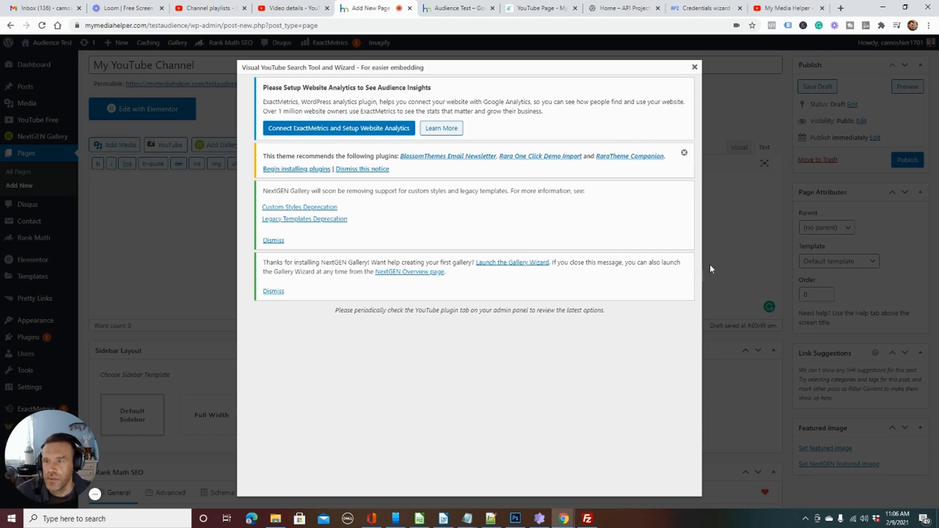
- Dismiss the NextGEN Gallery and recommended plugins notices in the wizard, and close the wizard
left_click(274, 292)
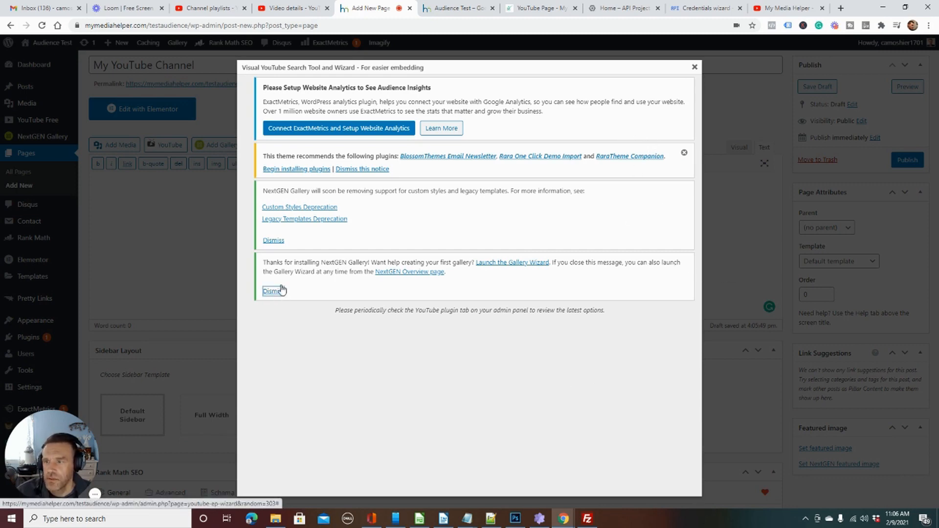
left_click(275, 241)
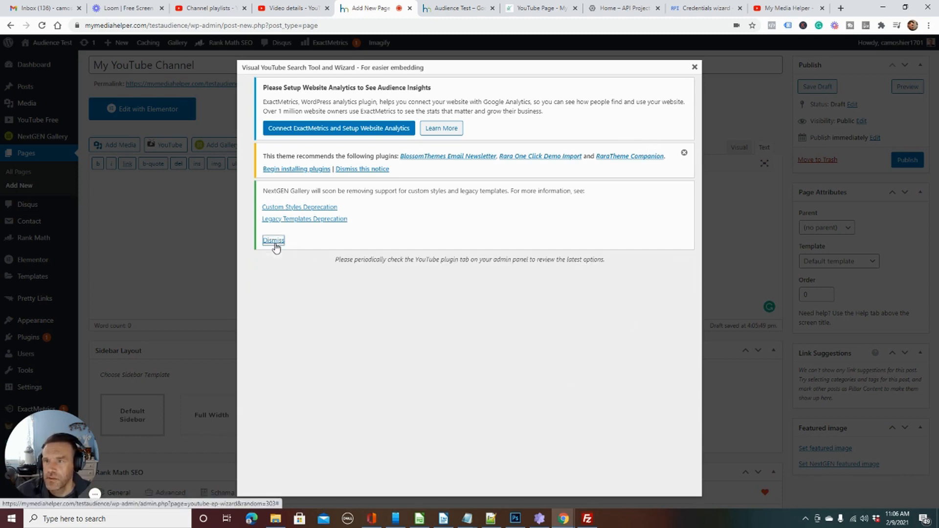
left_click(684, 153)
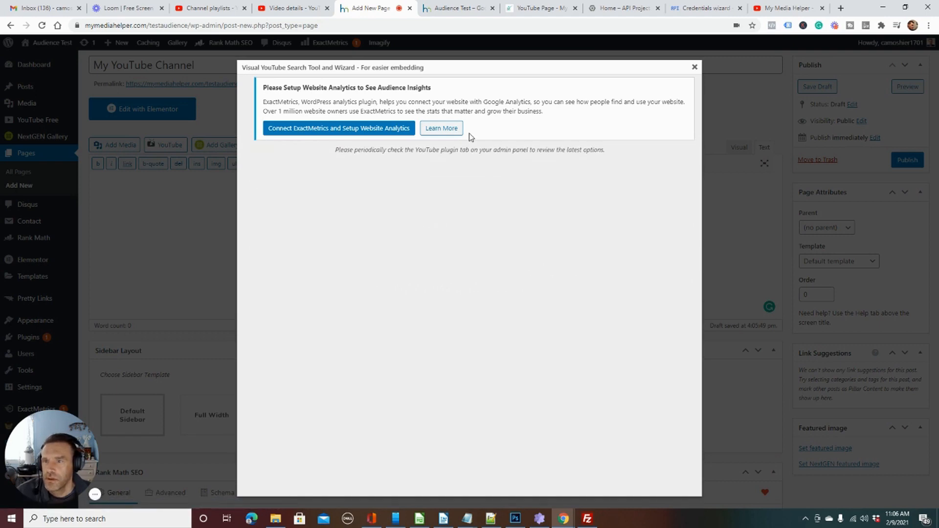
left_click(695, 67)
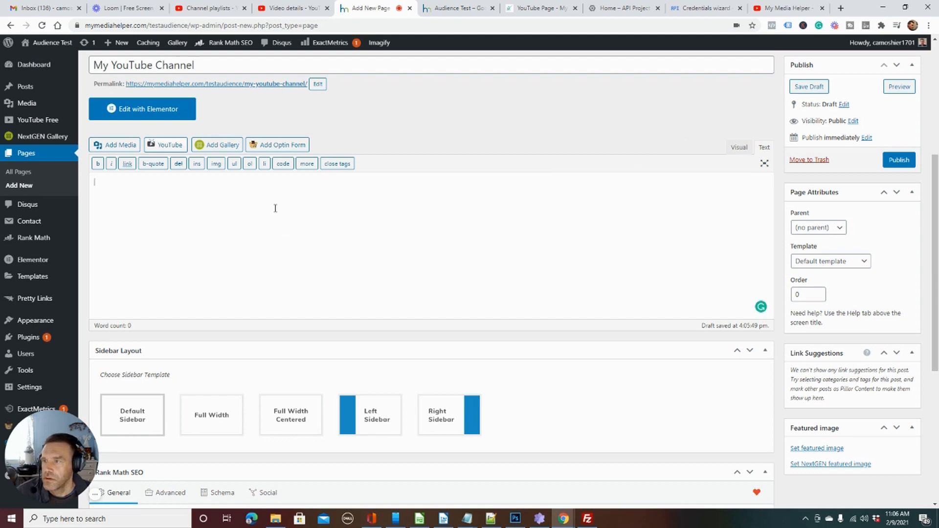
- Insert a NextGEN gallery with the Basic Thumbnails display into the page content
left_click(216, 151)
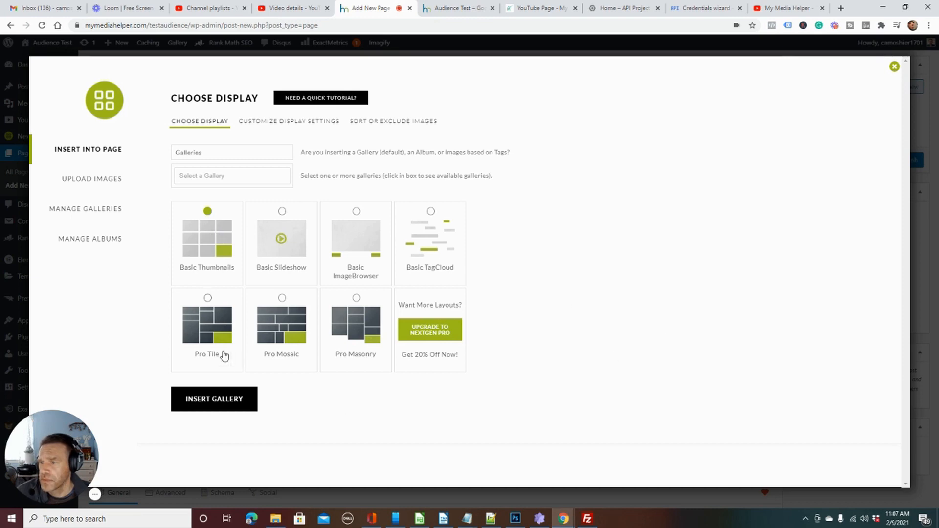
left_click(203, 345)
left_click(590, 185)
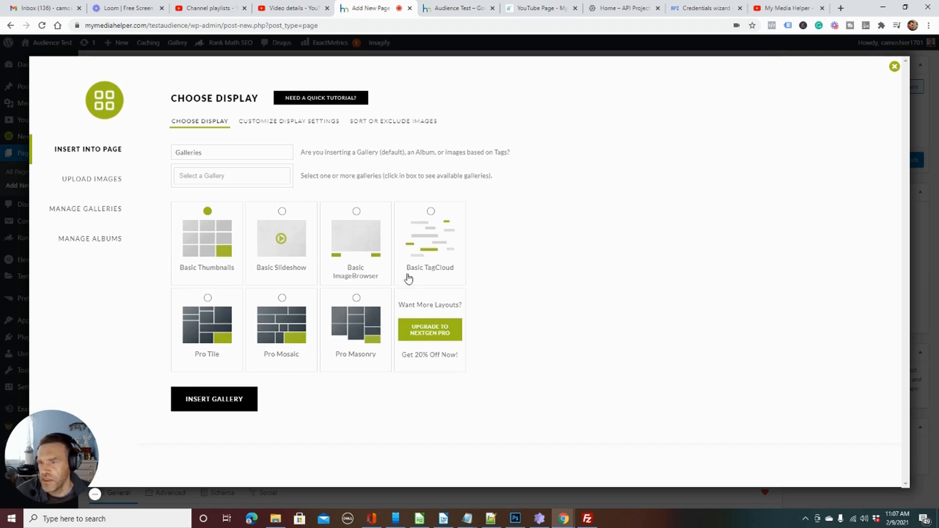
left_click(218, 407)
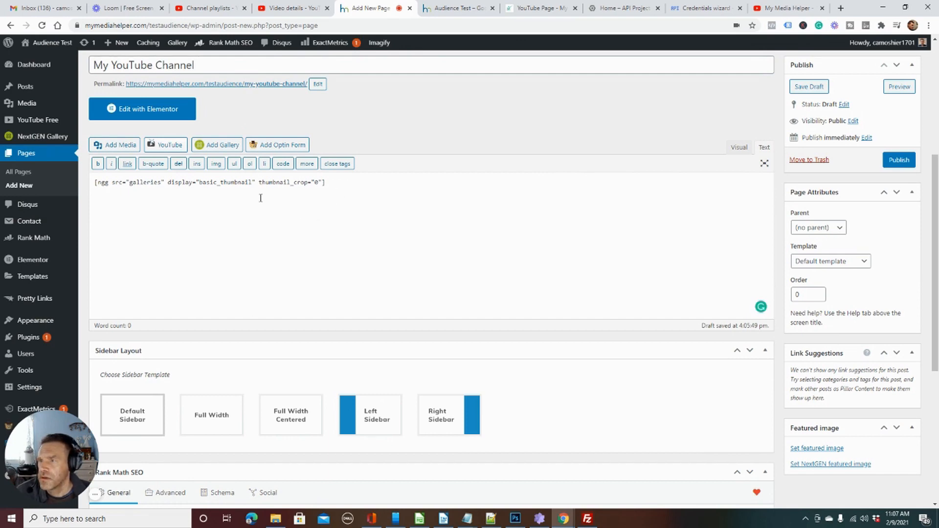
- Publish the My YouTube Channel page and view the live page in a new browser tab
left_click(895, 162)
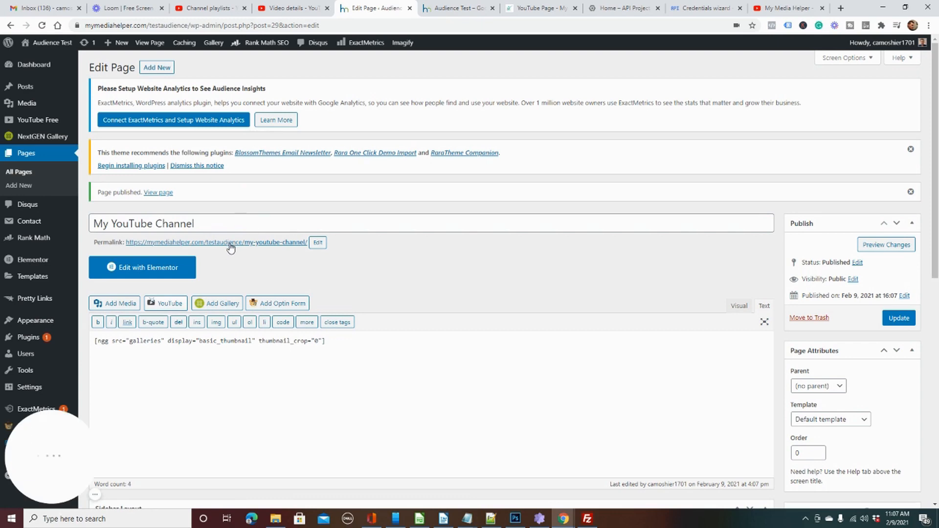
right_click(233, 244)
left_click(275, 250)
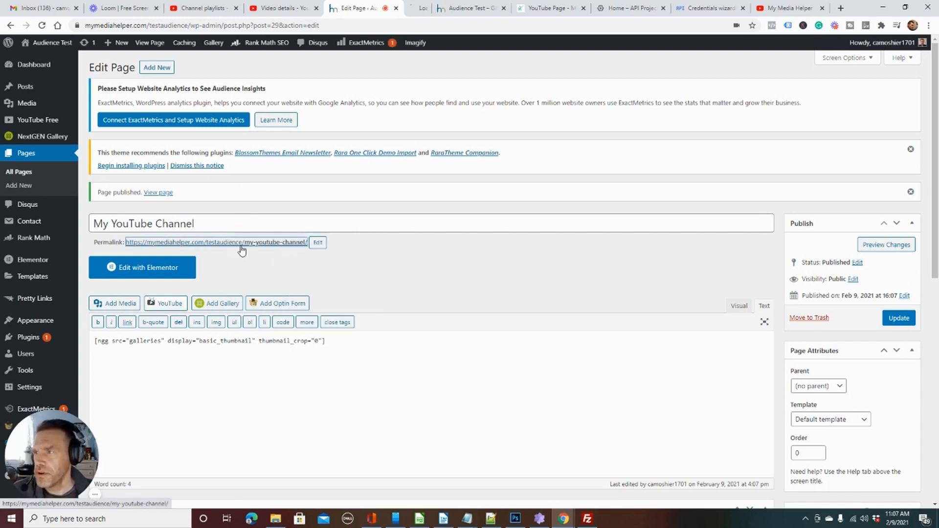
left_click(402, 9)
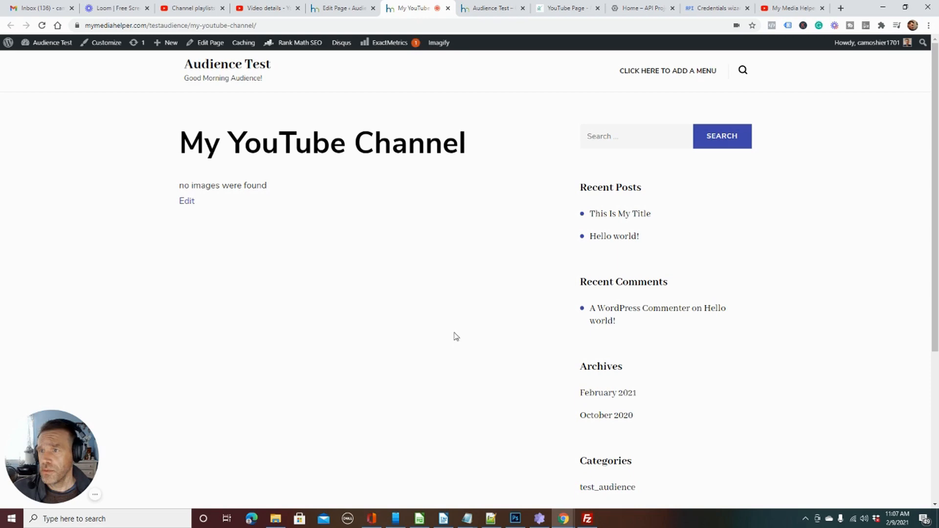
- Return to the page editor and select the entire NextGEN gallery shortcode
left_click(335, 6)
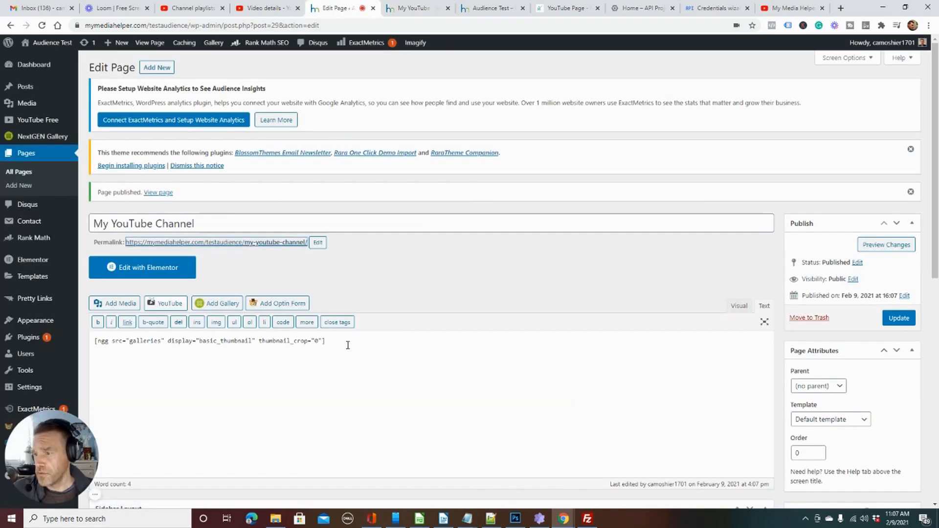
left_click_drag(337, 342, 95, 341)
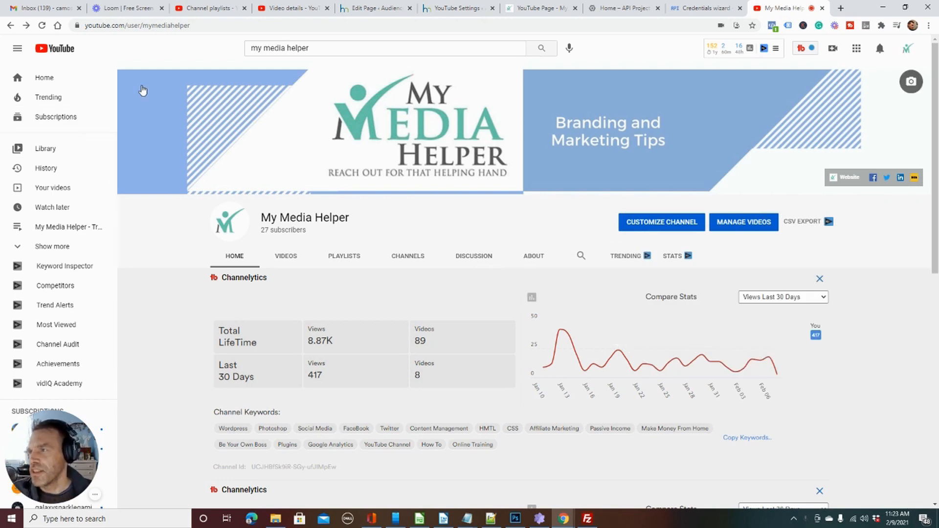
- On YouTube, highlight the username in the channel address, and open the signed-in account's own channel page to get the channel ID address
left_click_drag(191, 26, 142, 27)
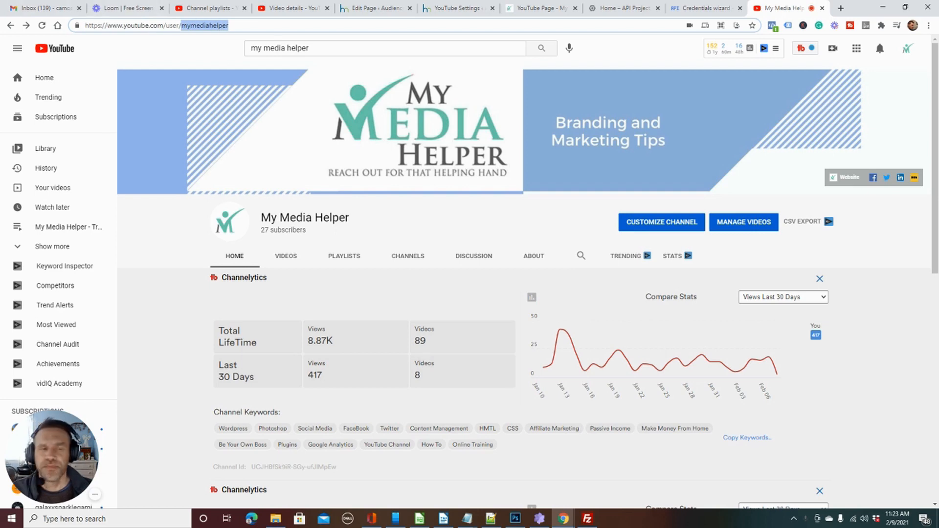
left_click(908, 52)
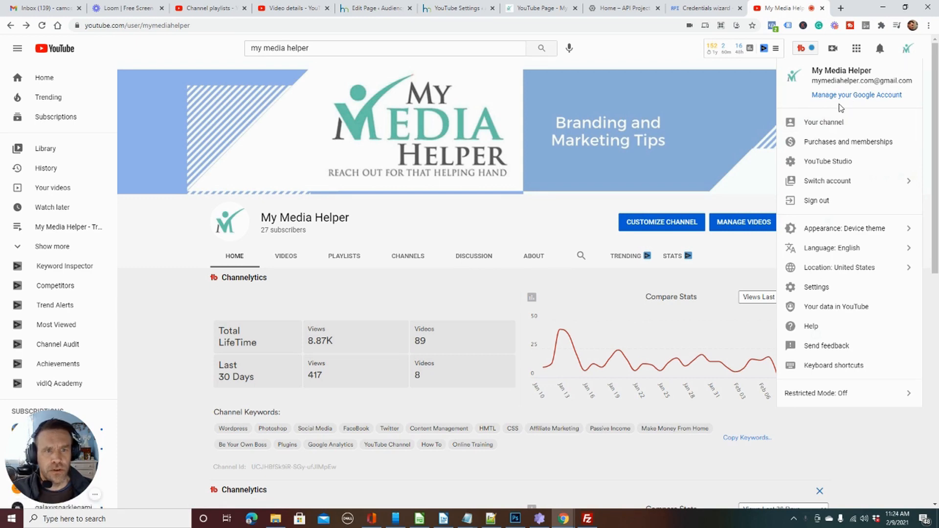
left_click(827, 128)
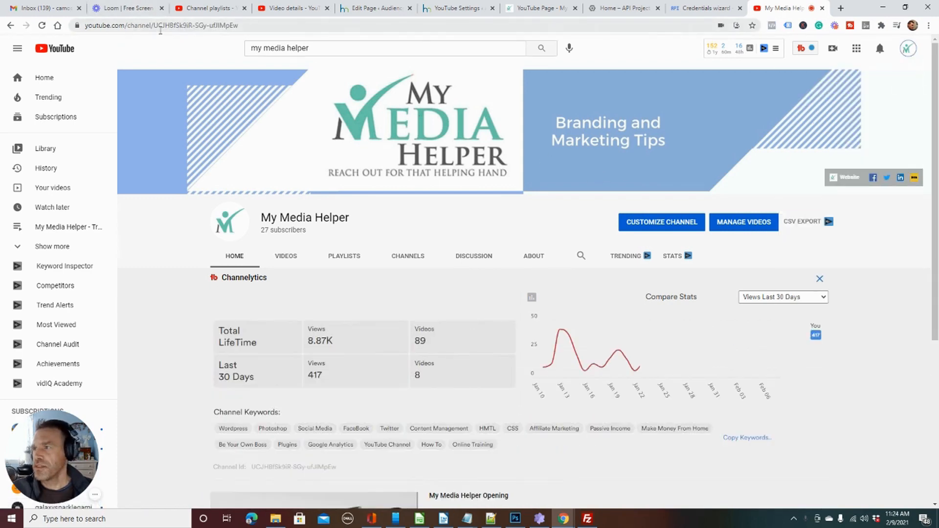
- Look over the My Media Helper channel page on YouTube and copy its channel ID address
scroll(226, 342, "down", 5)
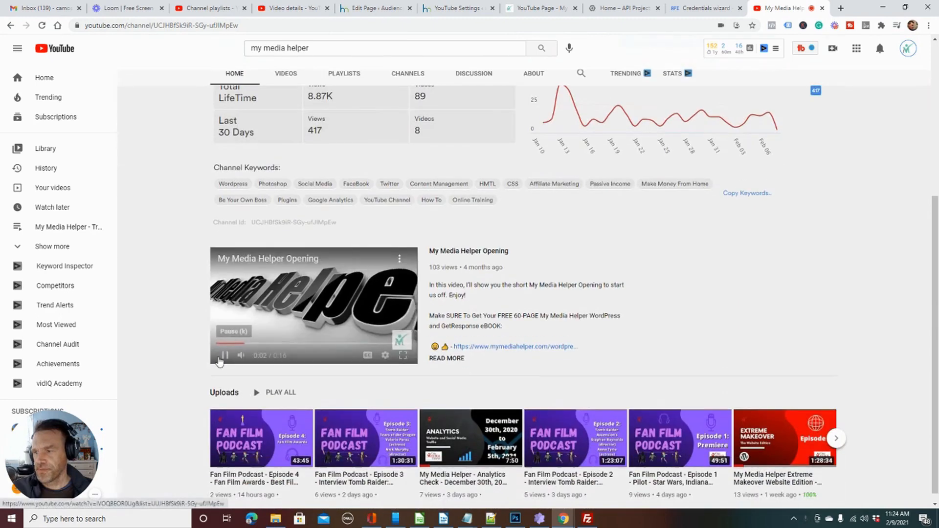
scroll(238, 327, "up", 5)
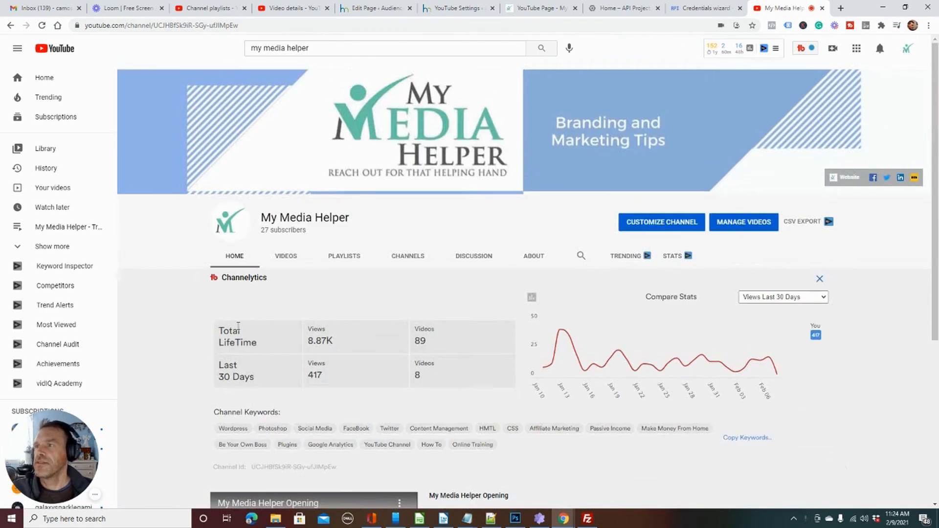
right_click(220, 25)
left_click(274, 97)
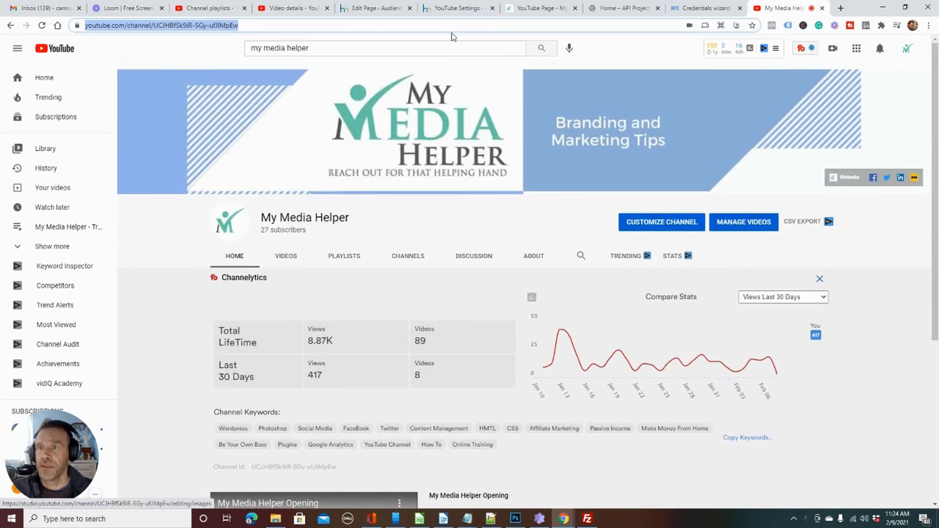
- Return to the My YouTube Channel page editor and delete the NextGEN gallery shortcode from the content
left_click(371, 8)
scroll(347, 391, "down", 2)
key("ctrl+a")
key("BackSpace")
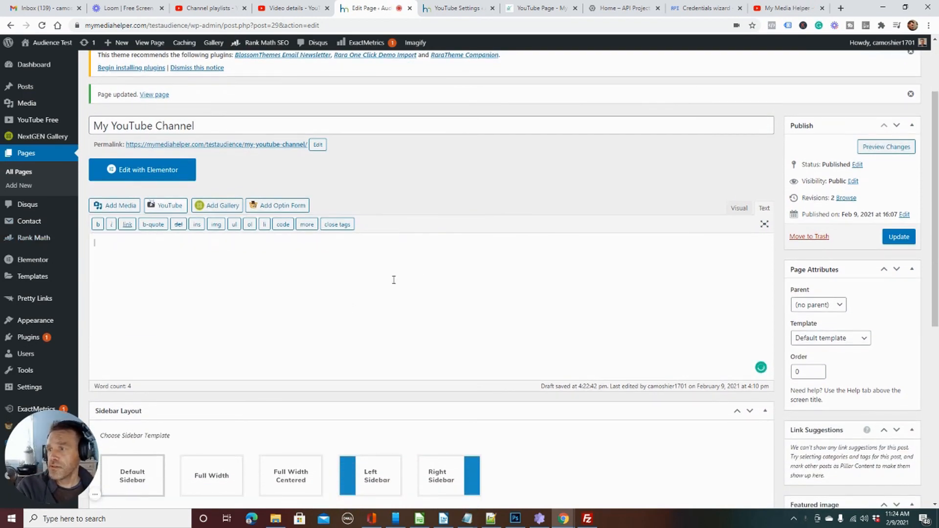
- Use the YouTube wizard's channel embed with the copied channel address to insert the My Media Helper channel as a gallery
left_click(185, 209)
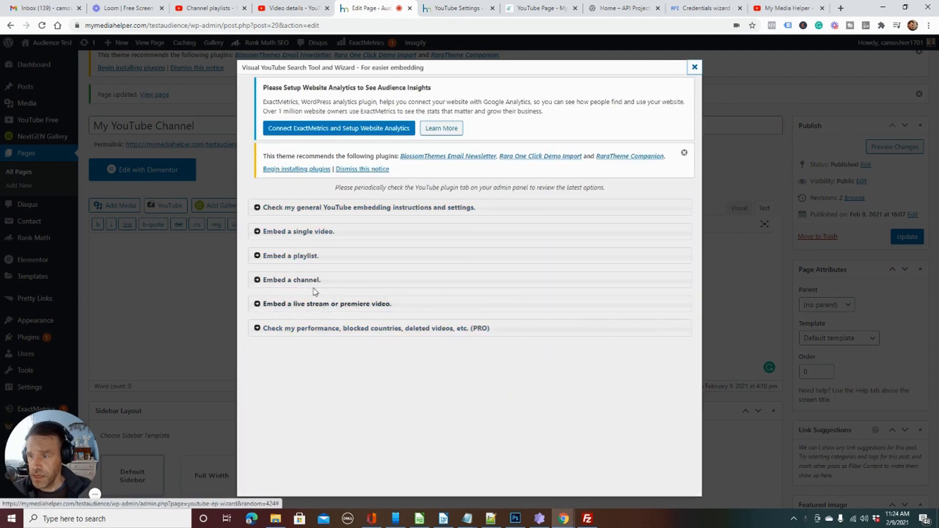
left_click(317, 291)
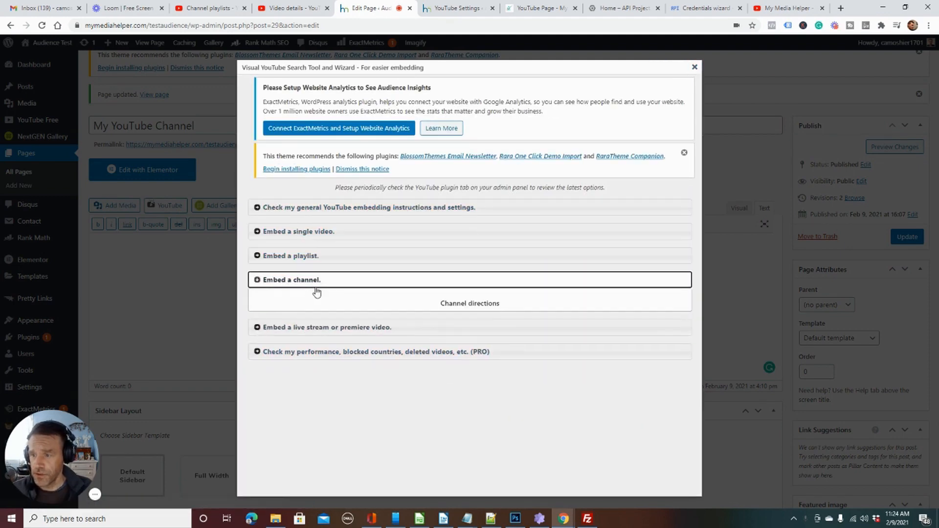
left_click(437, 419)
key("ctrl+v")
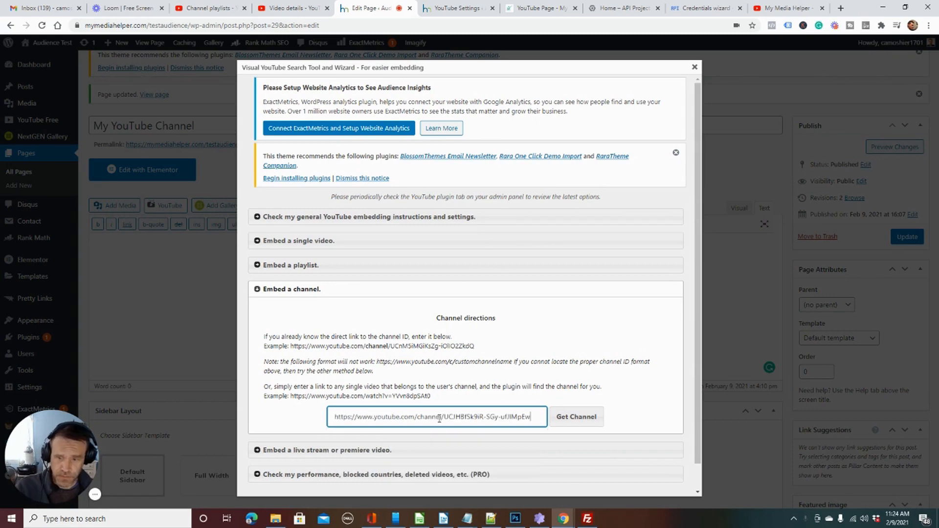
left_click(587, 425)
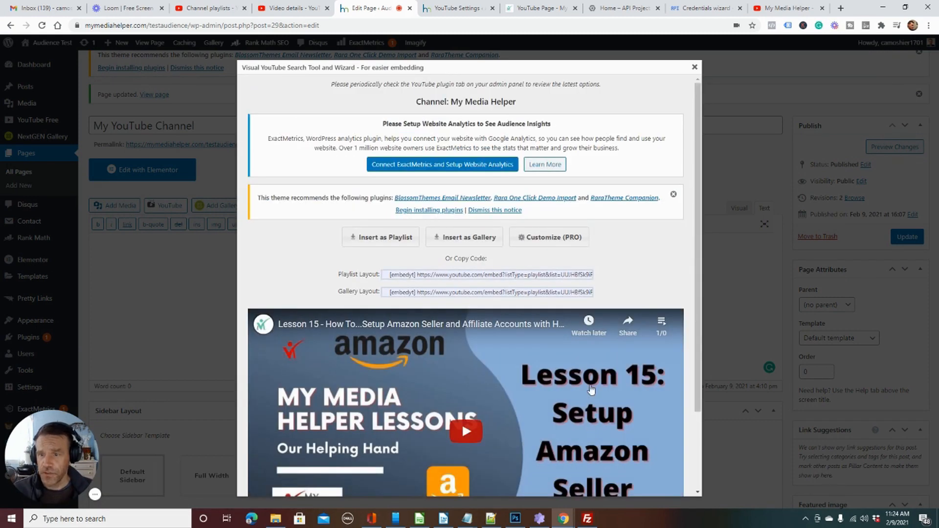
scroll(591, 387, "down", 1)
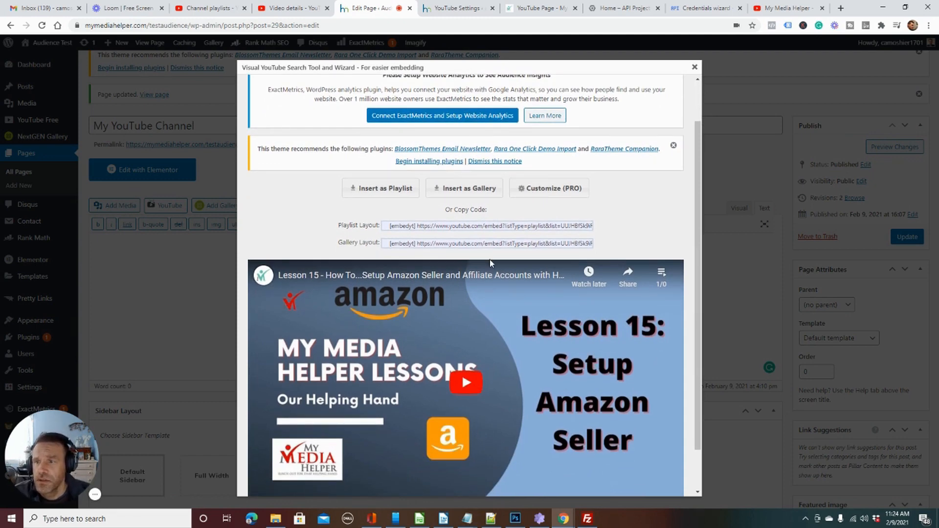
left_click(459, 196)
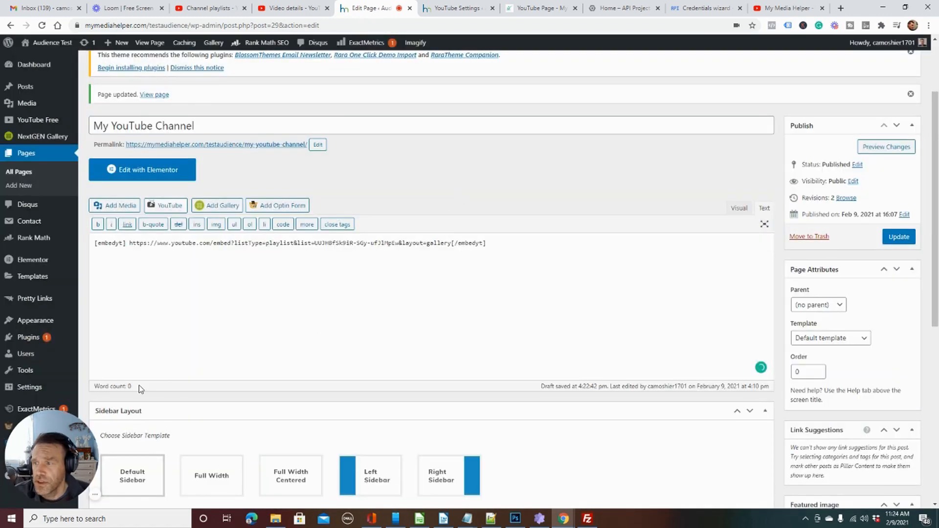
- Update the My YouTube Channel page with the channel gallery embed
left_click(893, 240)
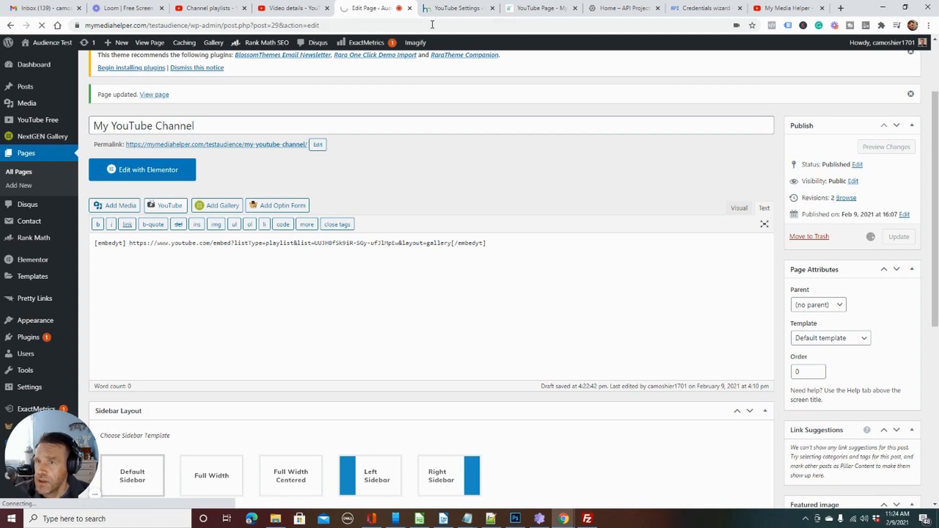
left_click(453, 8)
left_click(366, 5)
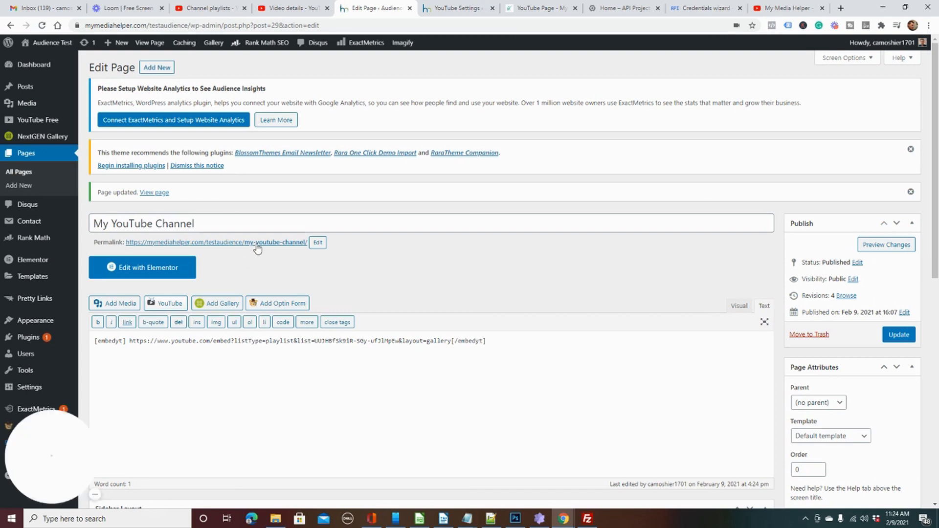
- Open the page's permalink in a new browser tab and look through the embedded channel gallery
right_click(256, 243)
left_click(301, 249)
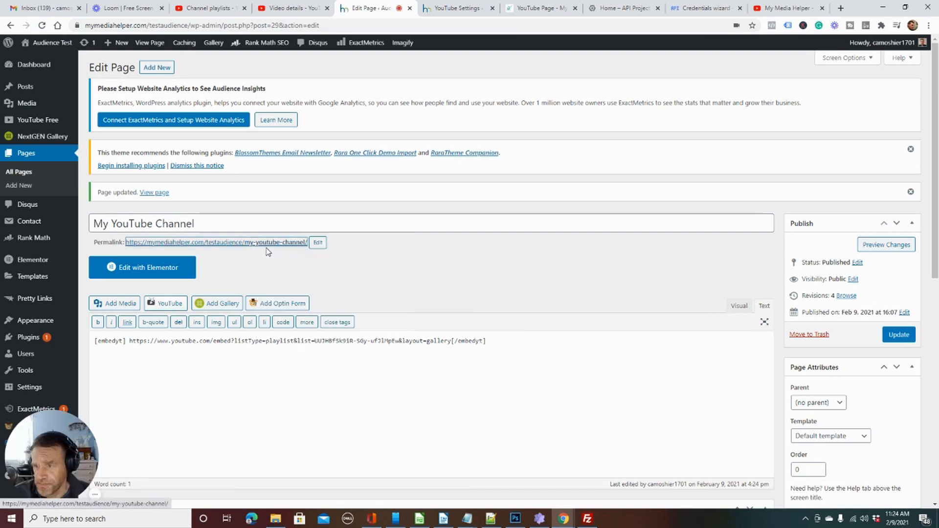
left_click(411, 11)
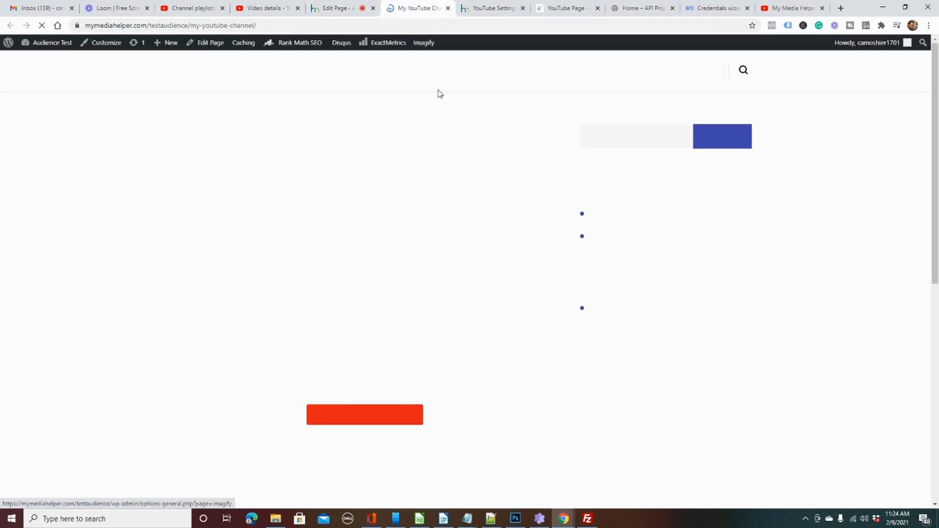
scroll(505, 213, "down", 2)
scroll(503, 210, "down", 5)
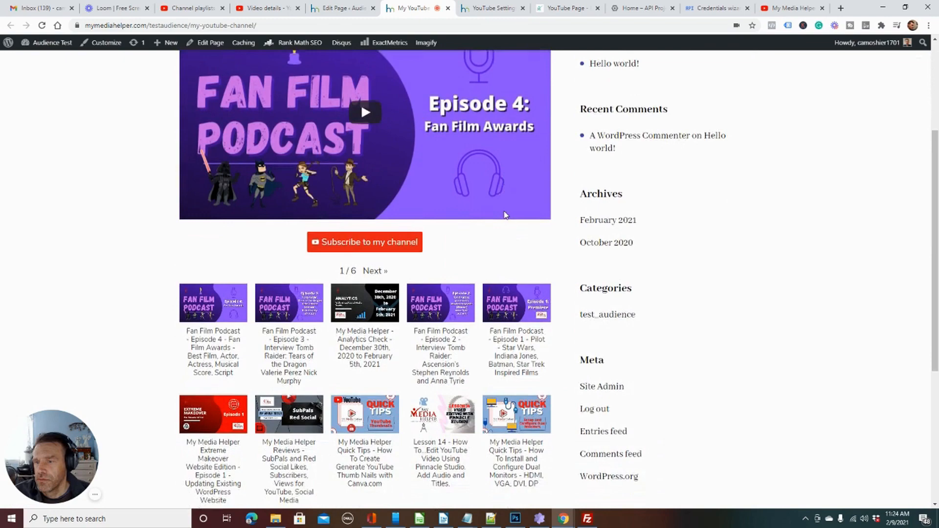
scroll(509, 217, "down", 2)
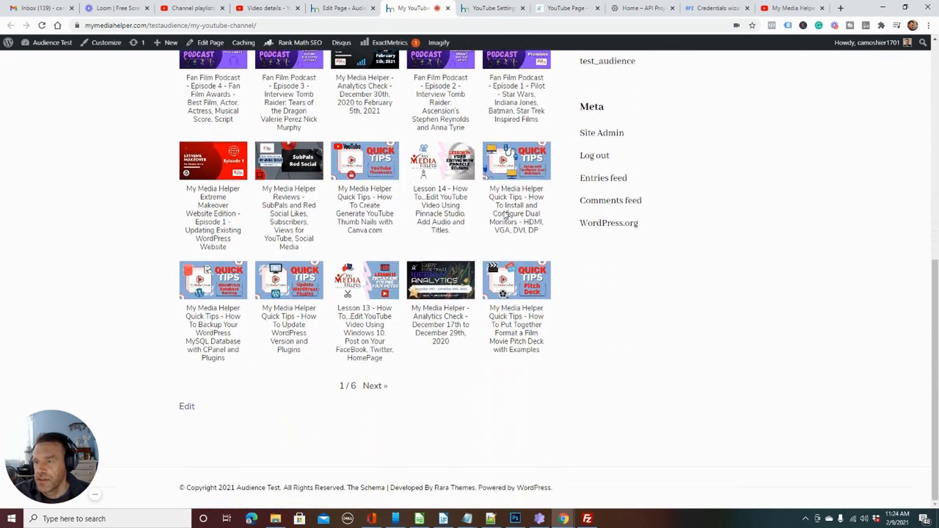
scroll(509, 218, "up", 9)
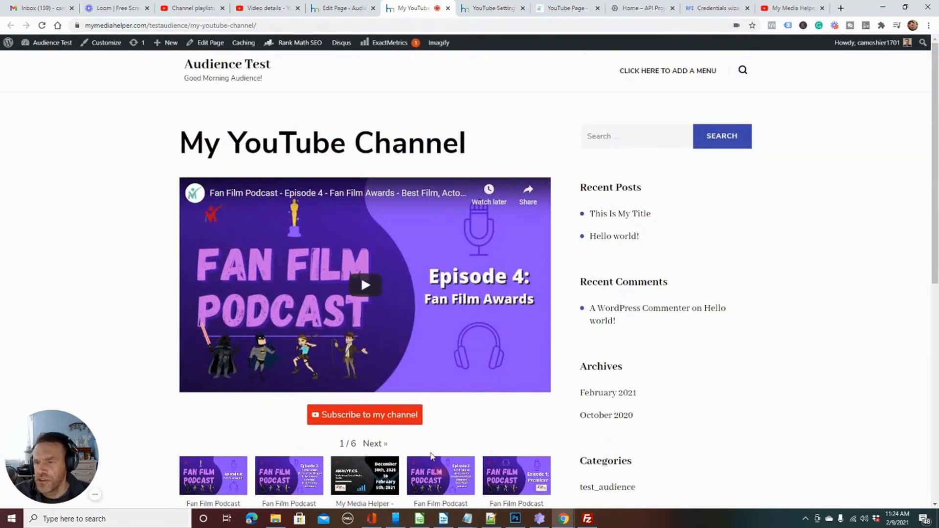
- From the page editor, open the YouTube Free plugin settings in a new browser tab and review the Wizard directions
left_click(332, 8)
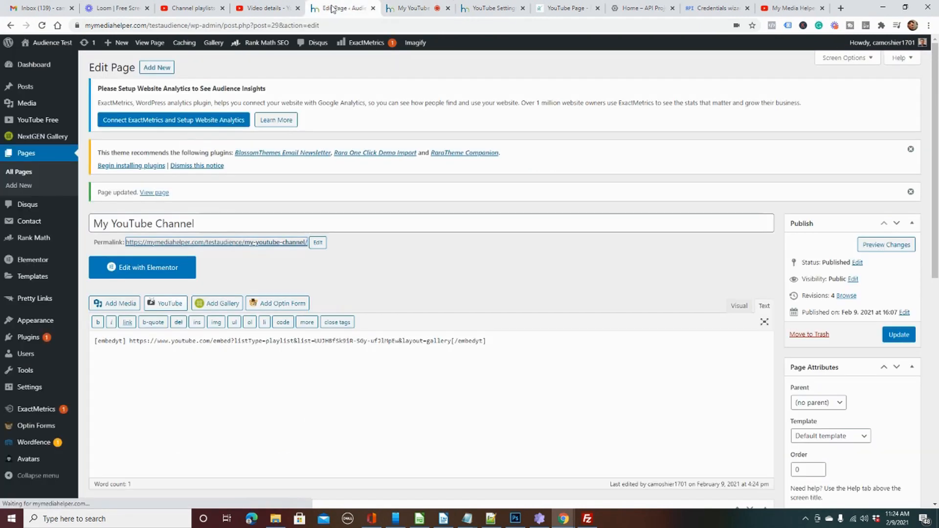
scroll(312, 396, "down", 2)
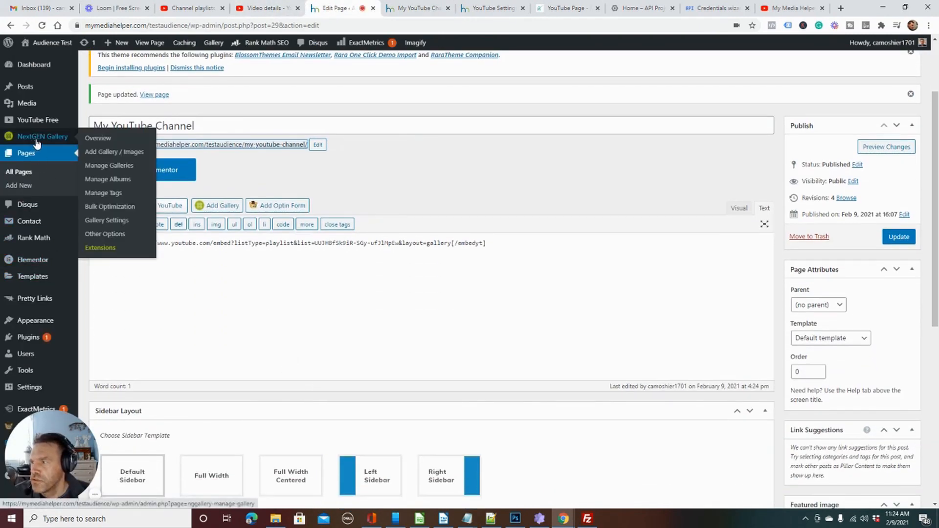
right_click(45, 120)
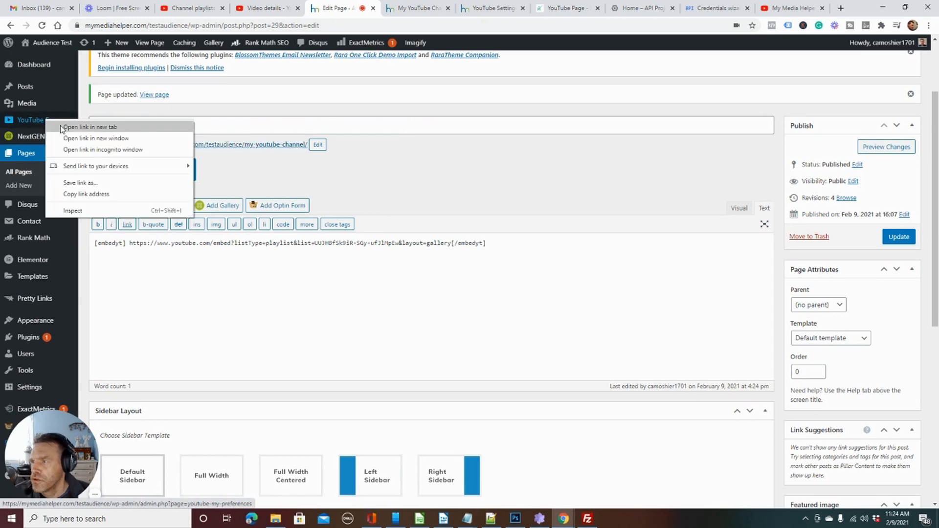
left_click(78, 128)
left_click(456, 8)
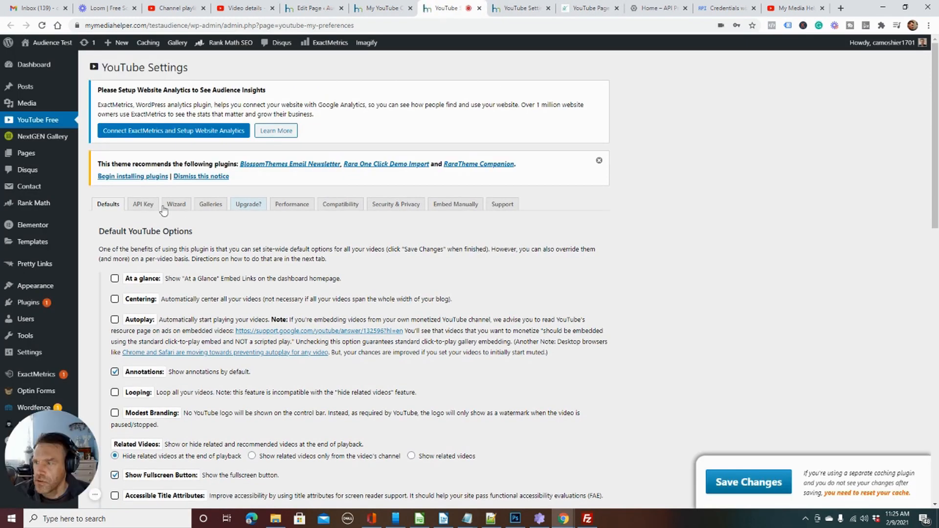
left_click(177, 205)
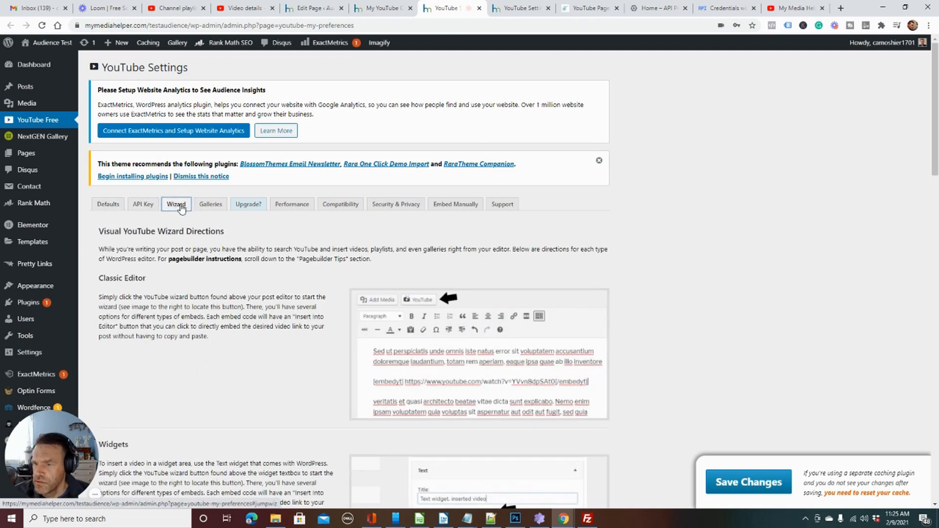
scroll(220, 220, "down", 10)
scroll(219, 219, "up", 10)
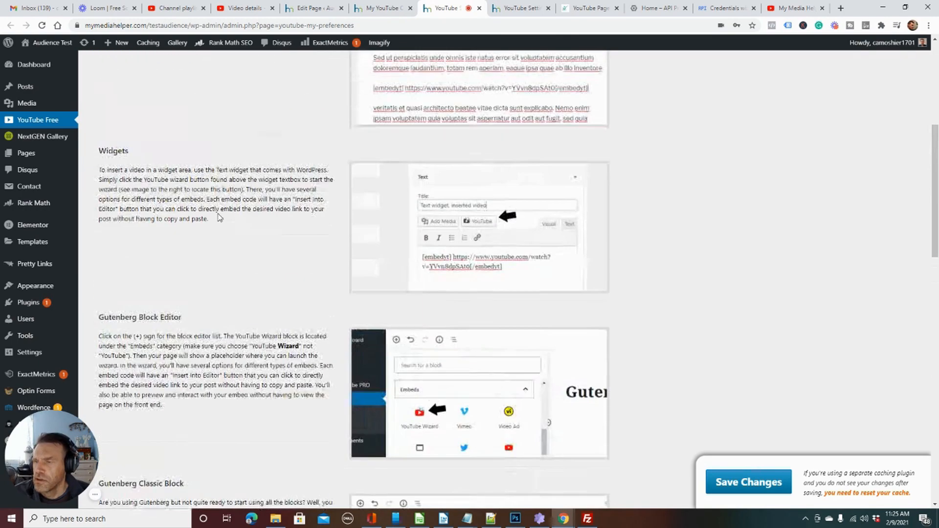
- Review the plugin's Galleries settings and highlight the channel URL used for the Subscribe button
left_click(213, 204)
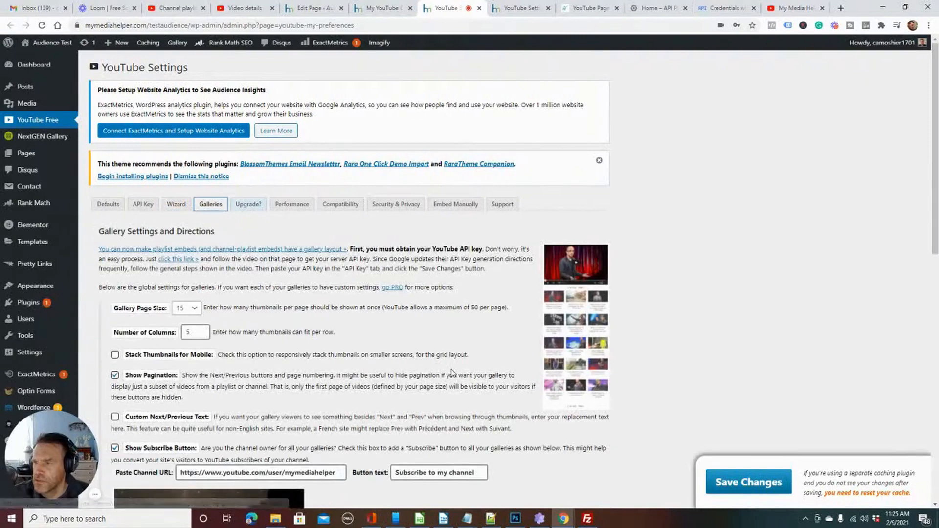
scroll(453, 373, "down", 1)
scroll(453, 373, "down", 3)
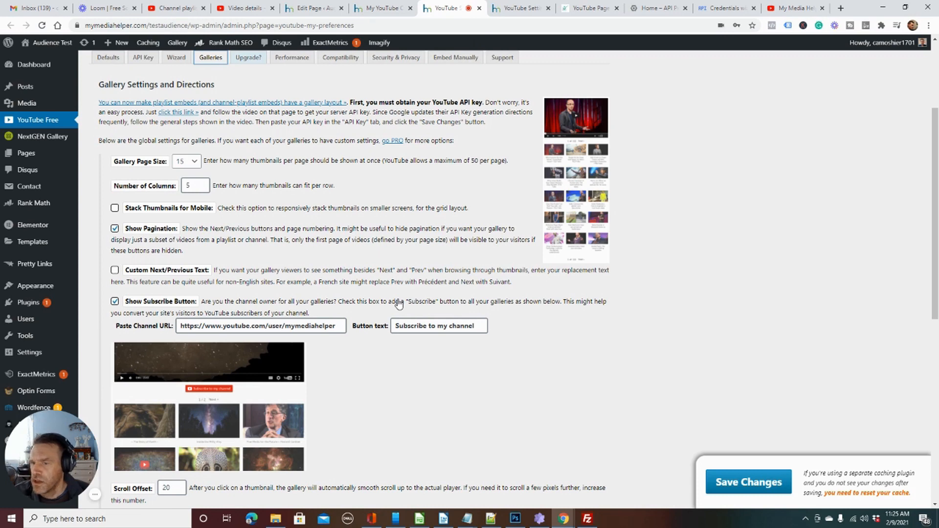
scroll(399, 304, "down", 1)
left_click_drag(332, 277, 181, 257)
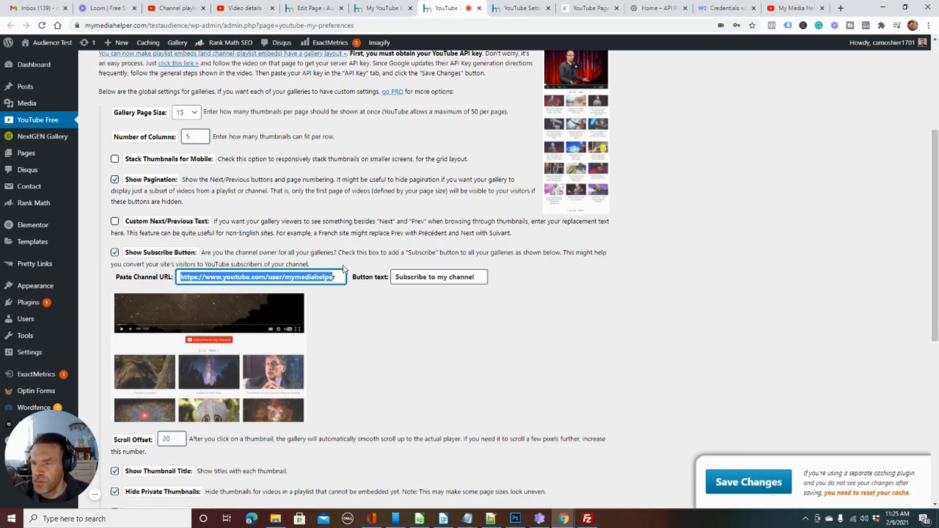
left_click_drag(341, 278, 182, 273)
scroll(450, 337, "down", 7)
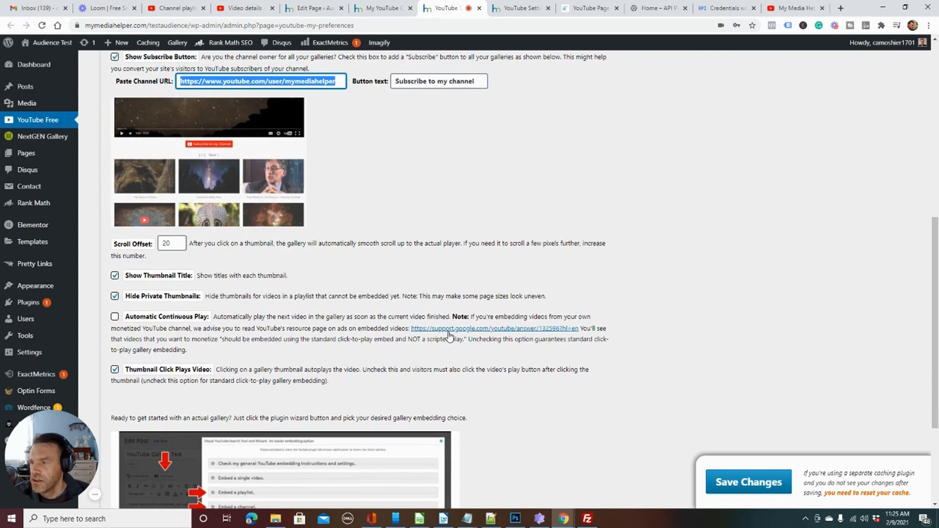
scroll(449, 337, "up", 10)
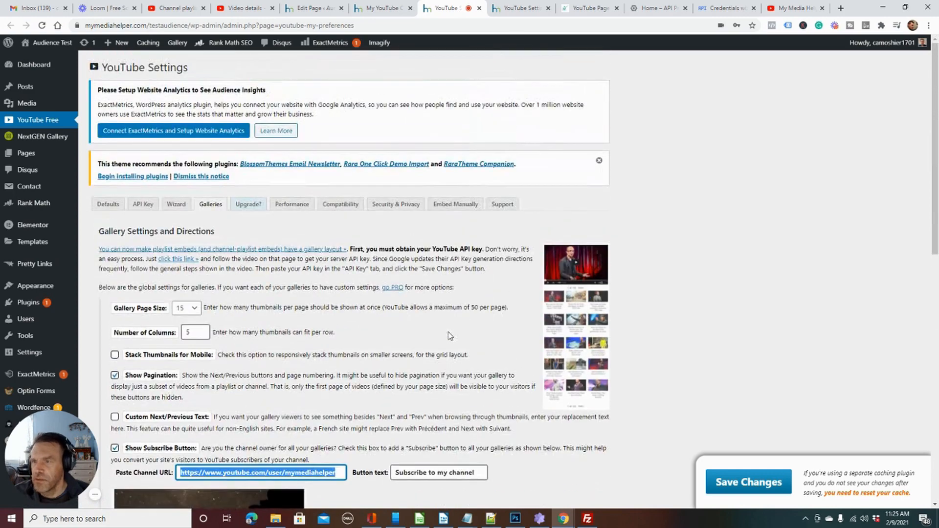
- View the plugin's Upgrade section and close the EmbedPlus Pro page that opens with it
left_click(291, 205)
left_click(250, 205)
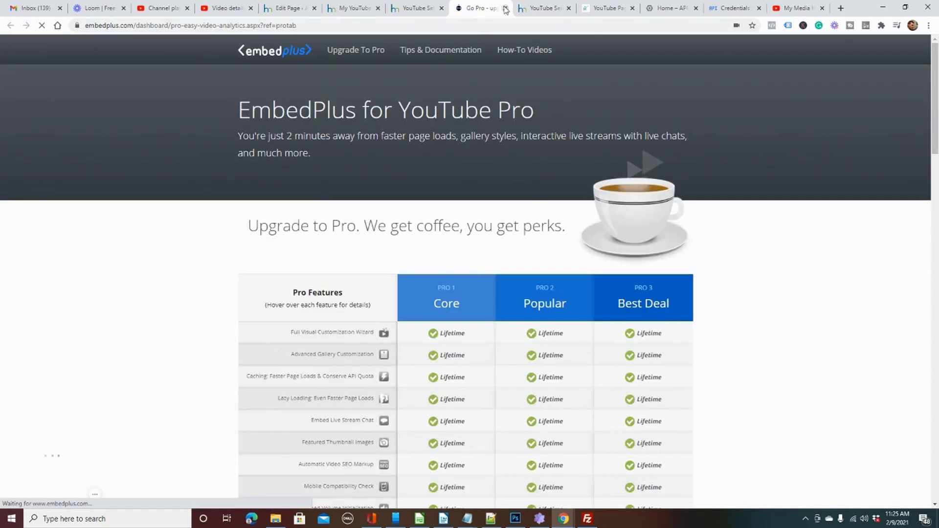
left_click(505, 8)
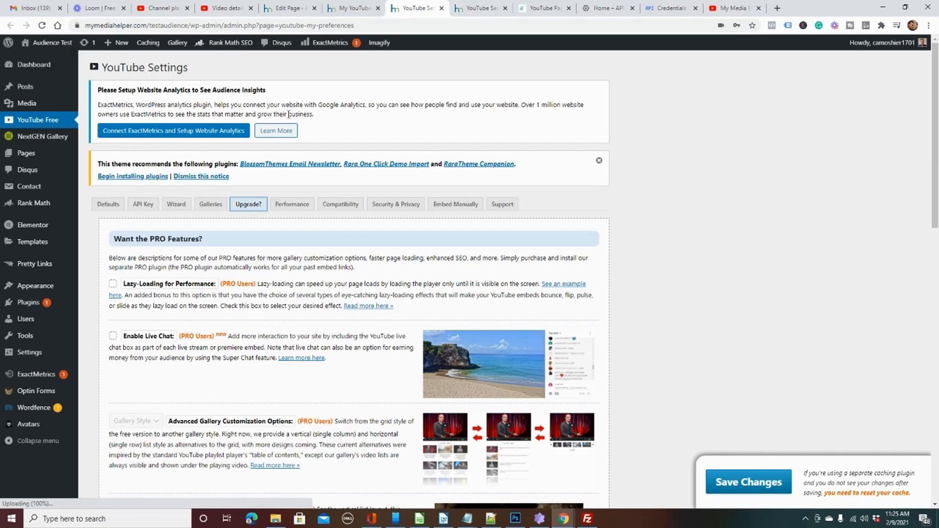
- Return to the live My YouTube Channel page and review the whole video gallery again
left_click(240, 8)
left_click(329, 8)
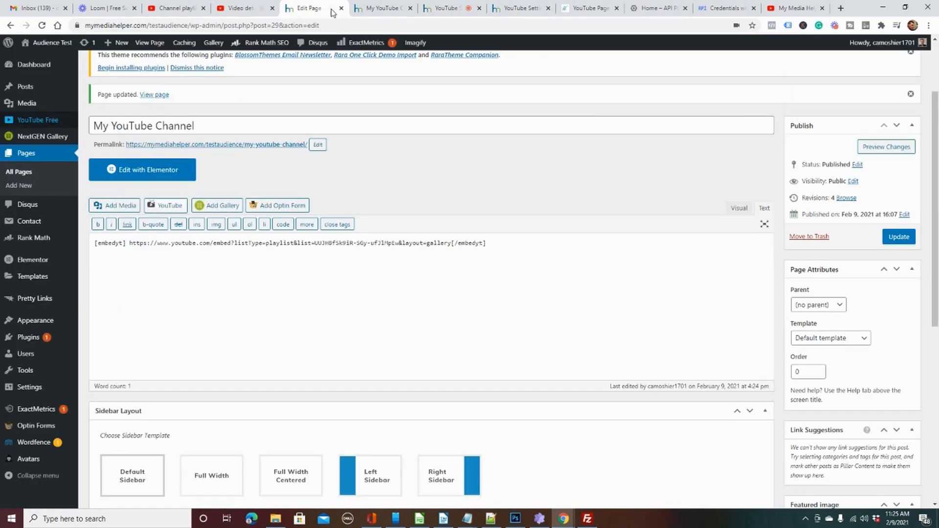
left_click(365, 8)
scroll(66, 297, "down", 4)
scroll(68, 301, "down", 4)
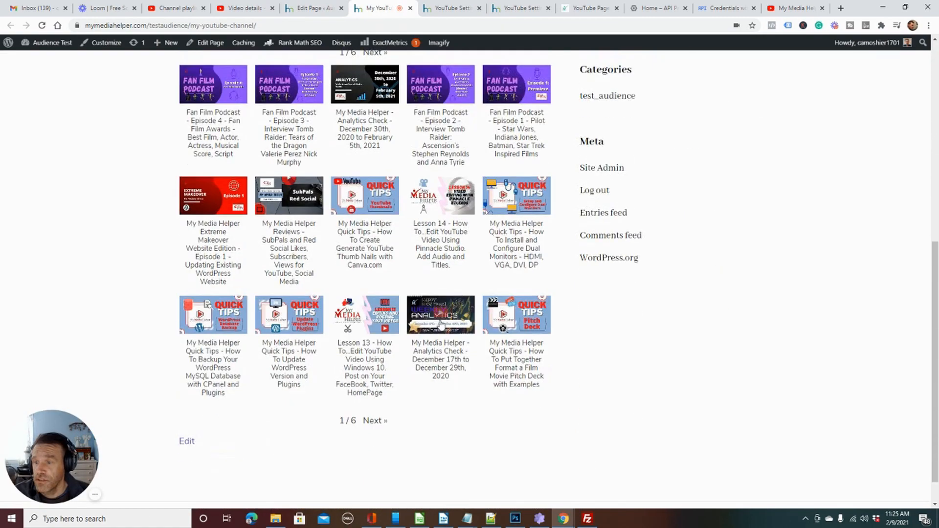
scroll(523, 399, "up", 6)
scroll(523, 399, "up", 3)
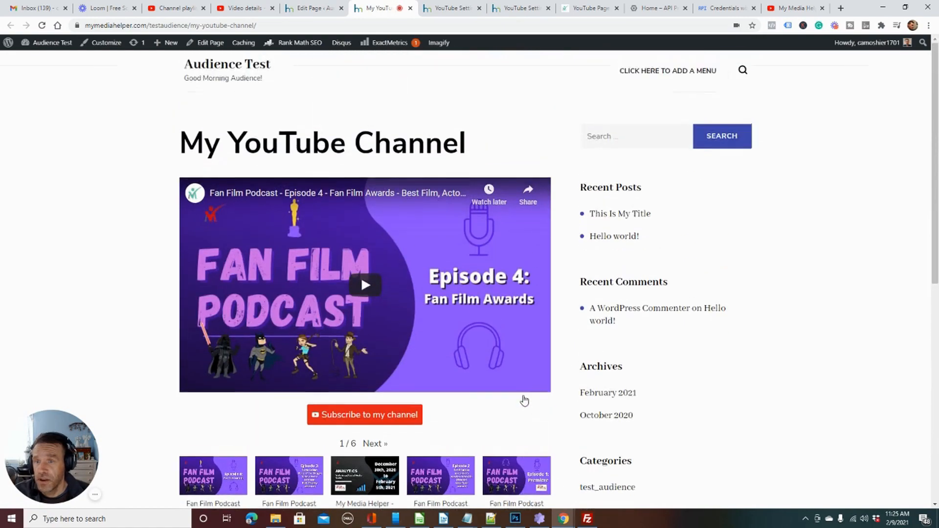
- In the My YouTube Channel page editor, insert an <hr> line with a blank line below it above the gallery shortcode
left_click(307, 6)
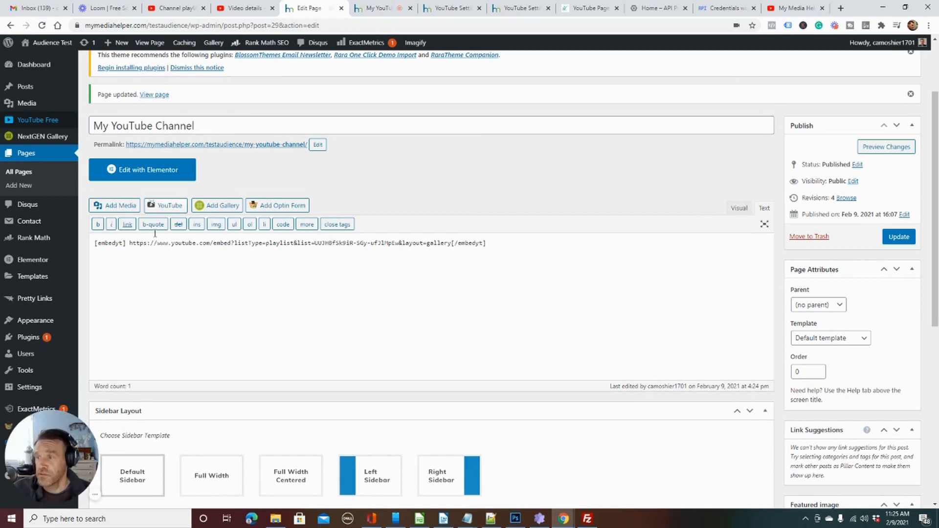
left_click(96, 246)
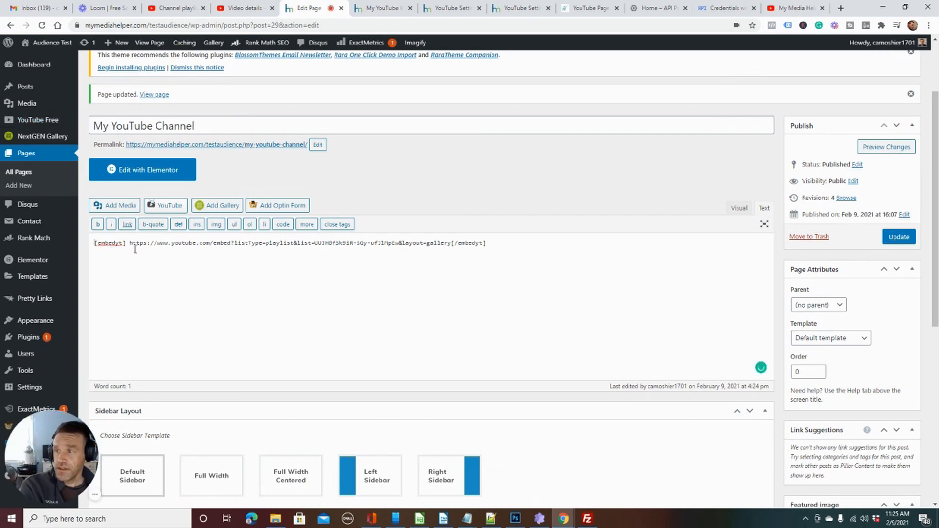
key("Return")
key("Return")
- Add the text "This is my front page." above the <hr> tag, leaving one blank line between them, and update the page
left_click(131, 242)
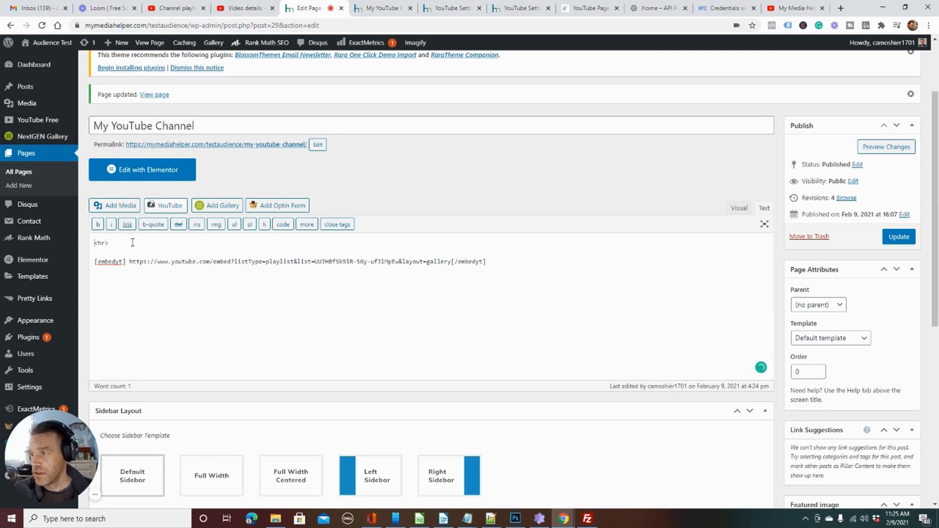
key("Return")
key("Return")
key("Return")
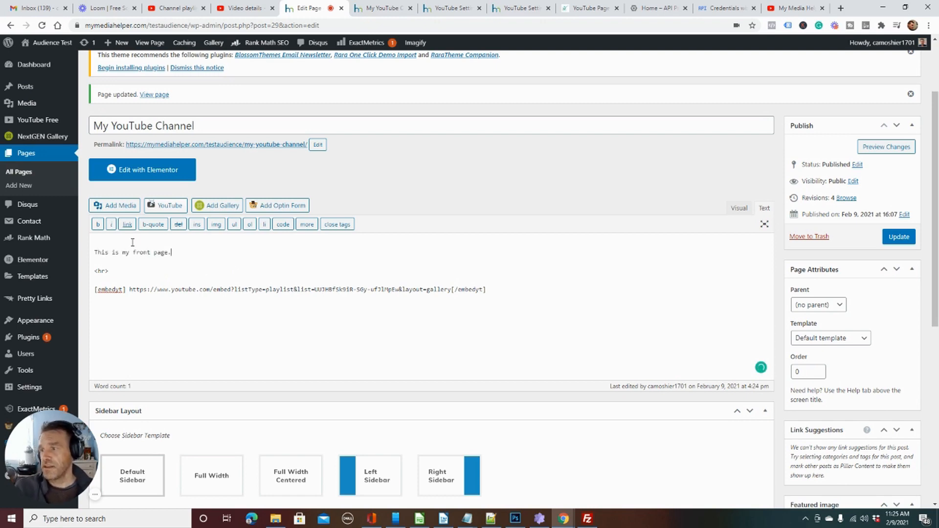
key("BackSpace")
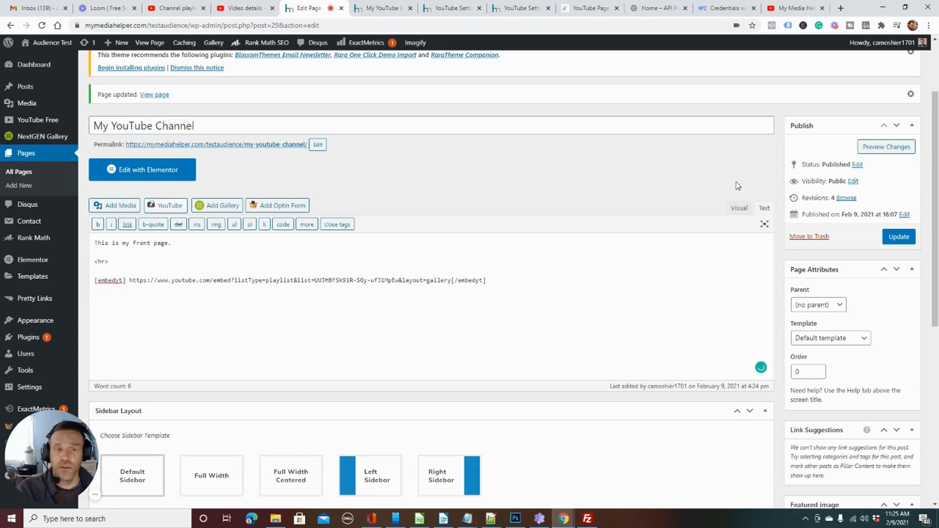
left_click(900, 239)
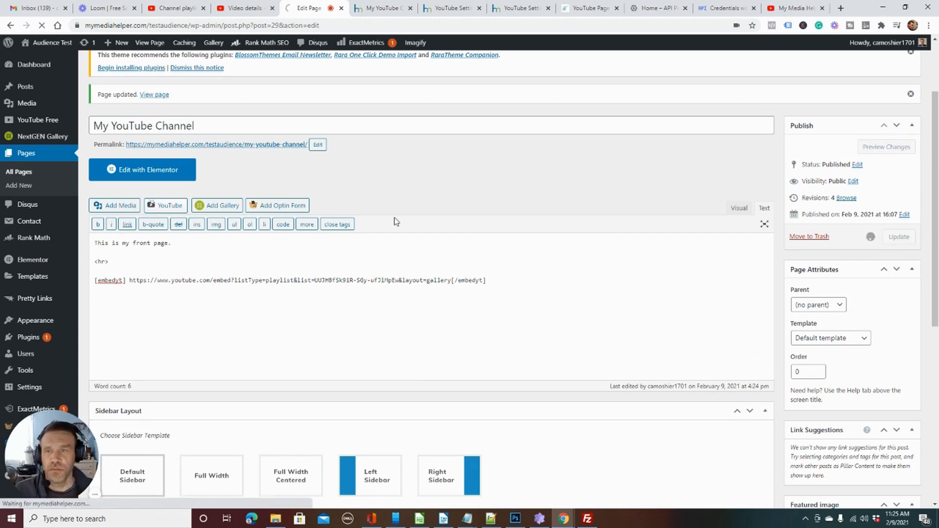
- Reload the live My YouTube Channel page, review the intro text, divider and gallery layout, and return to the page editor
left_click(386, 8)
left_click(42, 26)
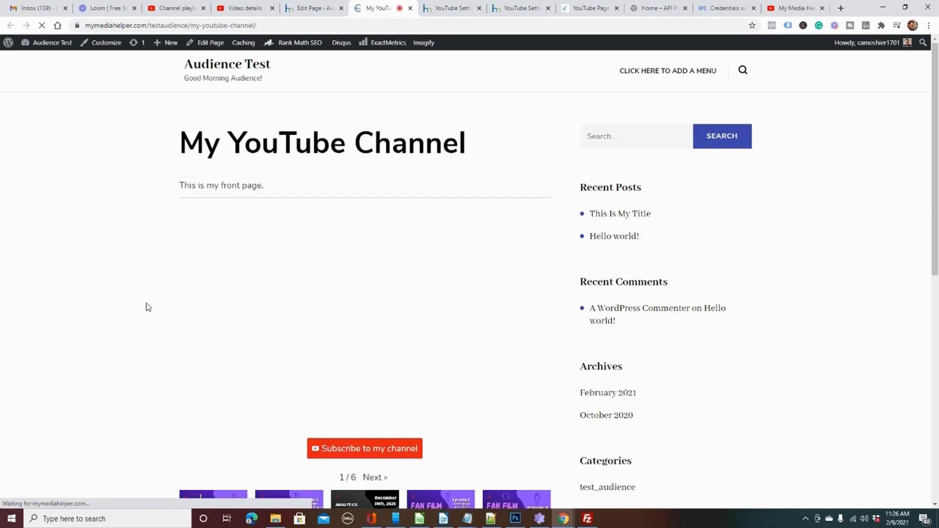
scroll(200, 254, "down", 5)
scroll(447, 377, "up", 4)
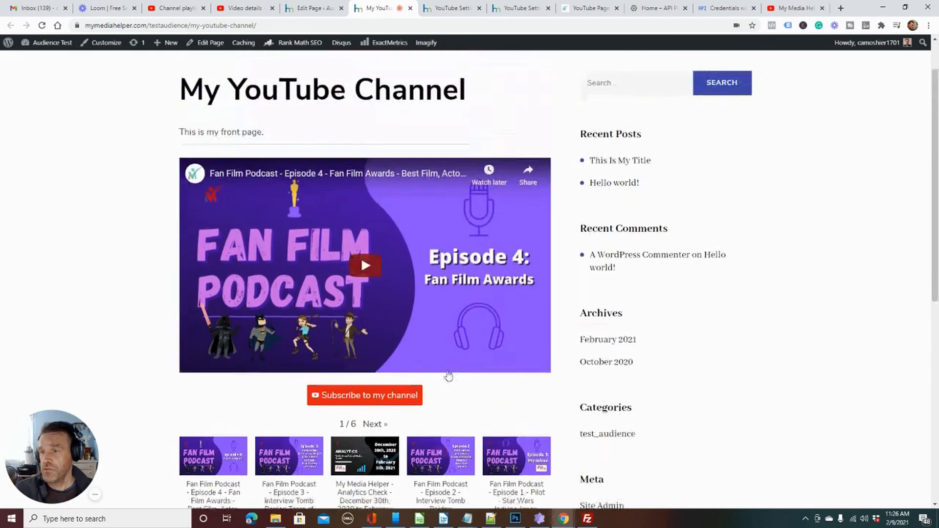
scroll(446, 377, "down", 9)
scroll(447, 376, "up", 6)
scroll(295, 203, "up", 3)
scroll(399, 362, "down", 7)
scroll(400, 363, "up", 7)
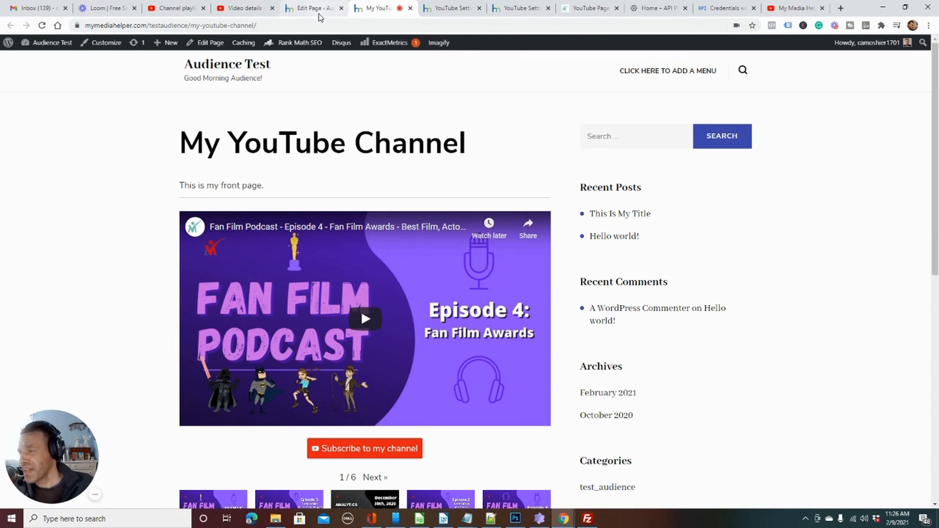
left_click(318, 12)
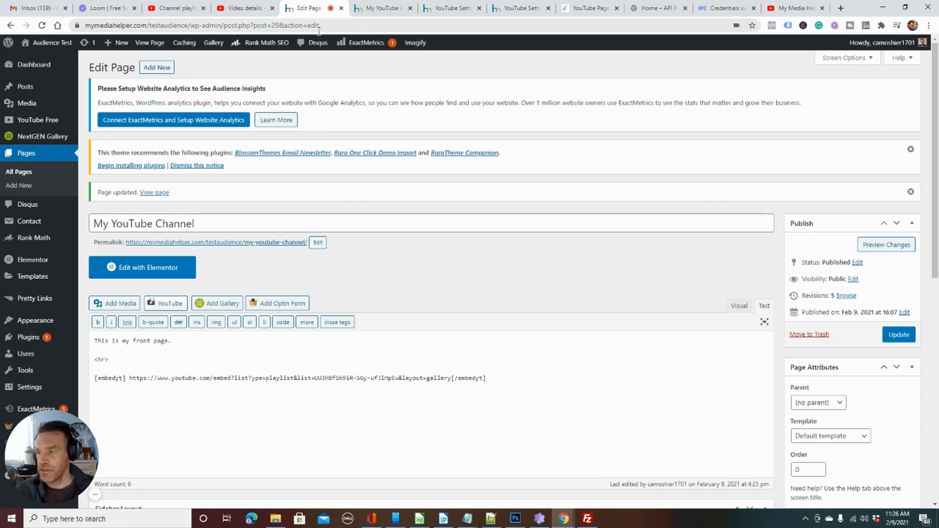
mouse_move(313, 43)
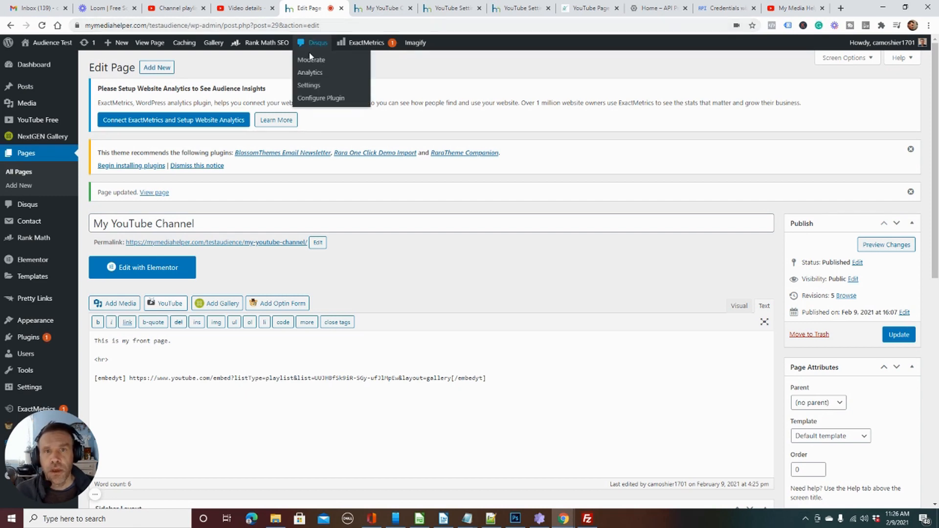